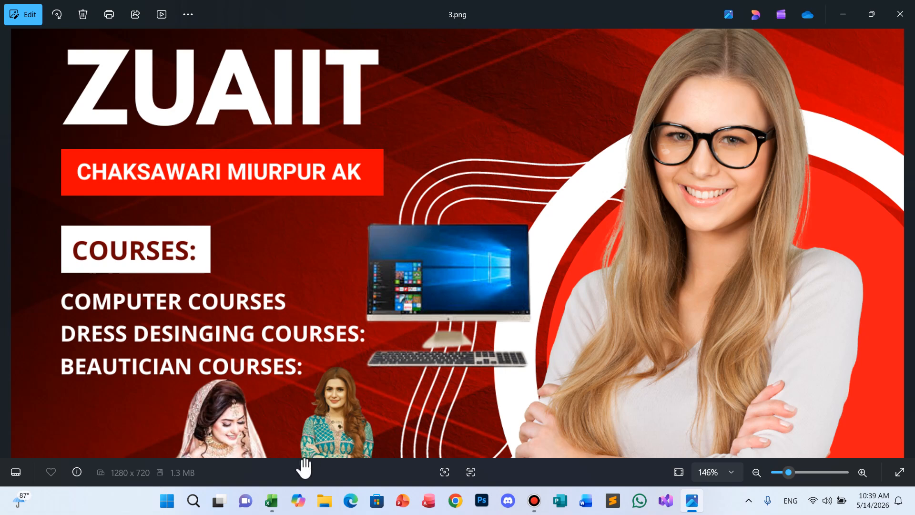
Step: Switch to the Prac workbook in Excel, look through the Hlookup, Lookup, Product and Countifs sheets, and return to the Data Valid sheet
click(272, 501)
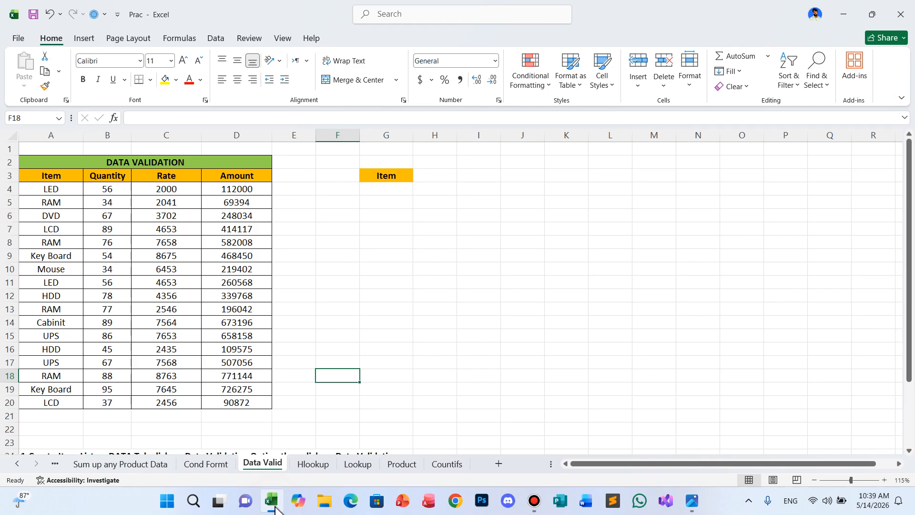
click(311, 467)
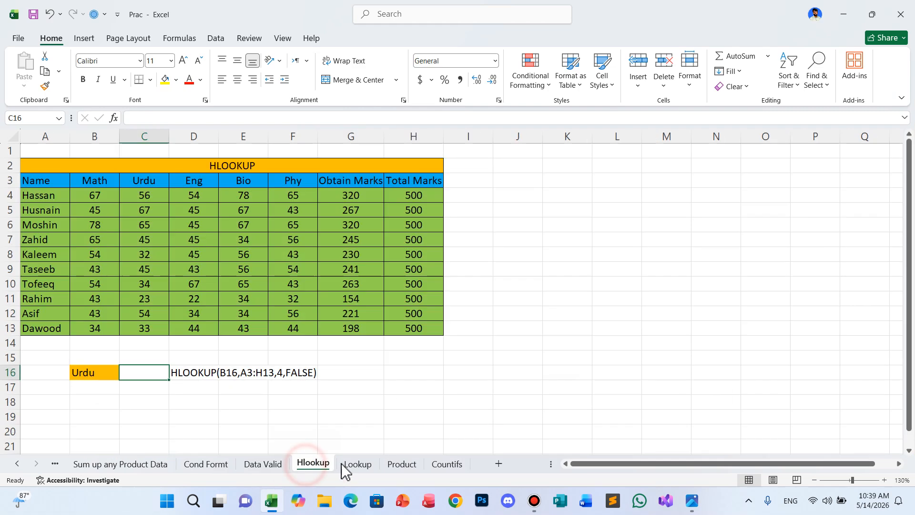
click(357, 467)
click(400, 466)
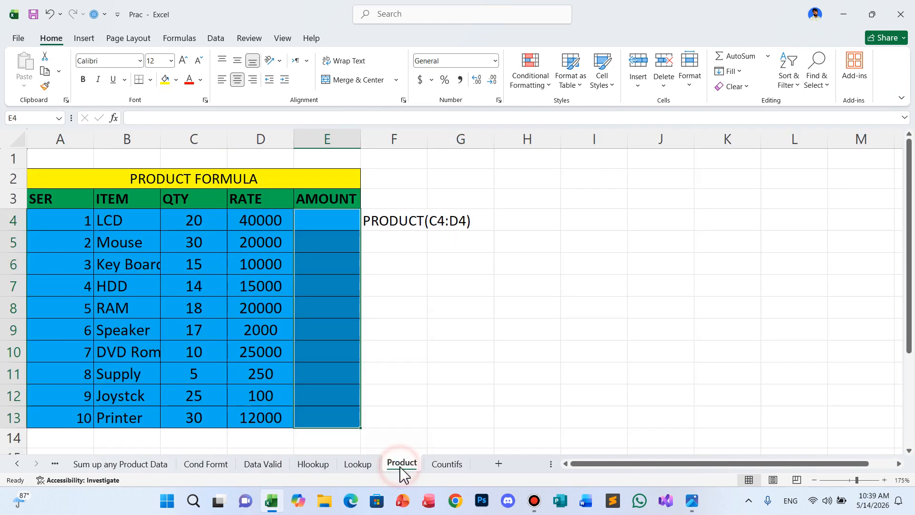
click(443, 467)
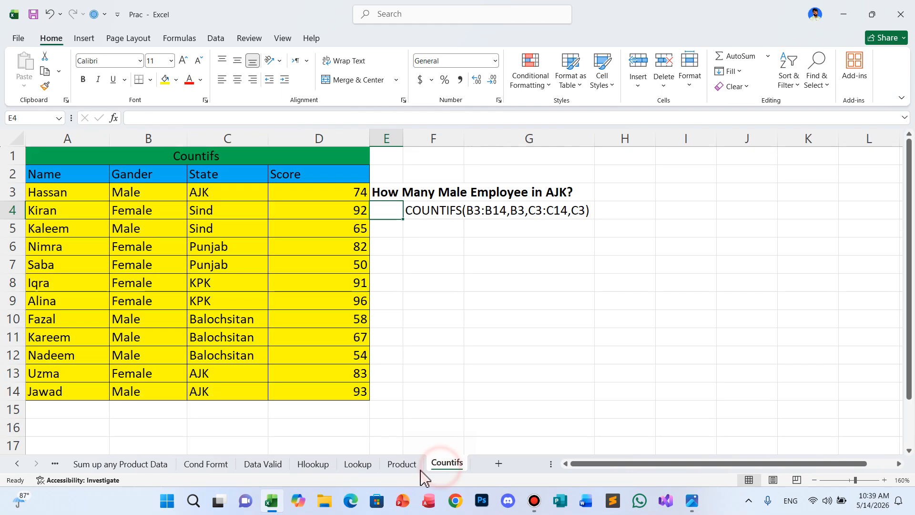
click(270, 467)
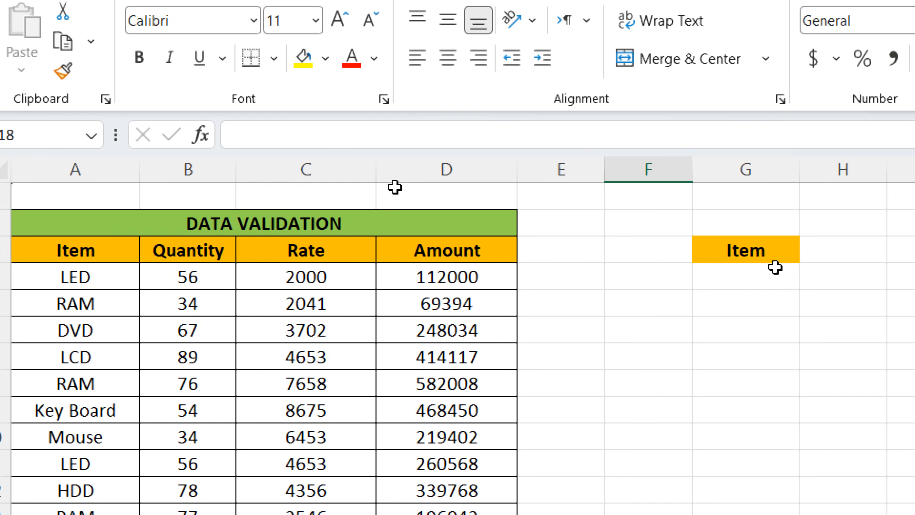
Step: Add list data validation to cell G4 with the source =$A$4:$A$20, and choose RAM from its dropdown
click(772, 276)
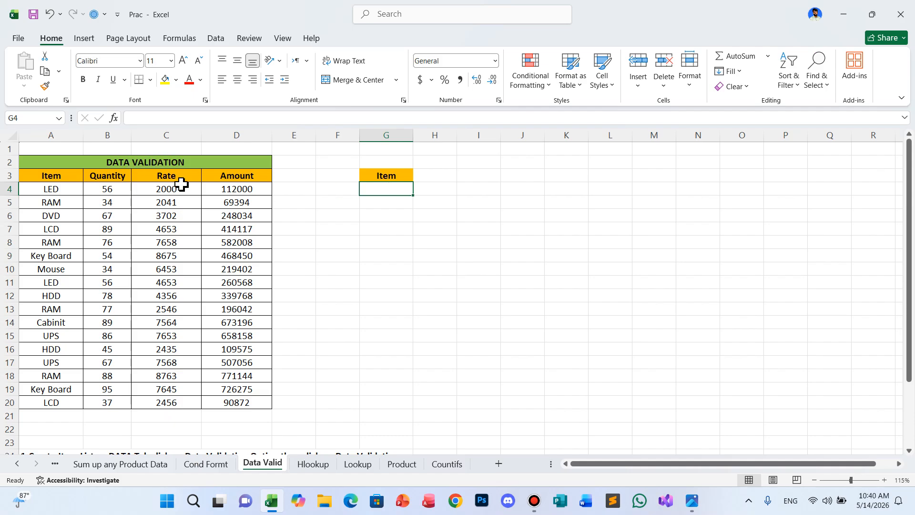
click(218, 38)
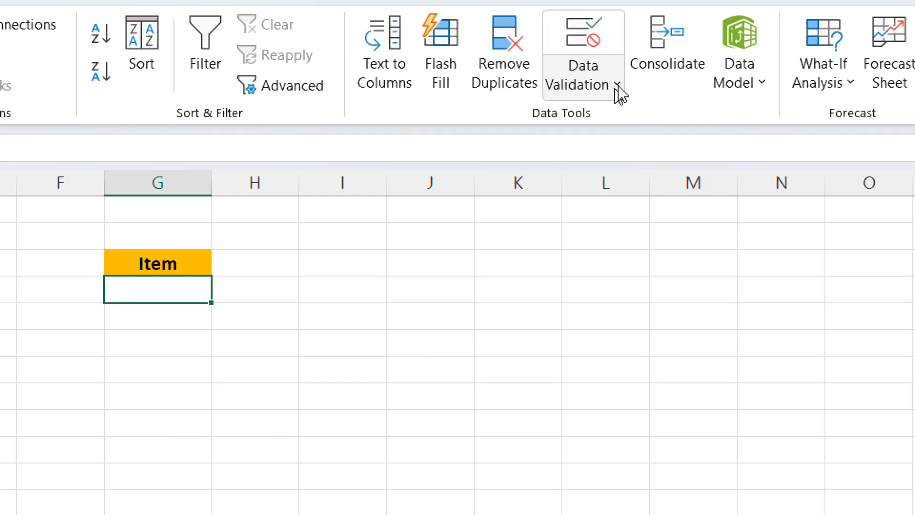
click(616, 87)
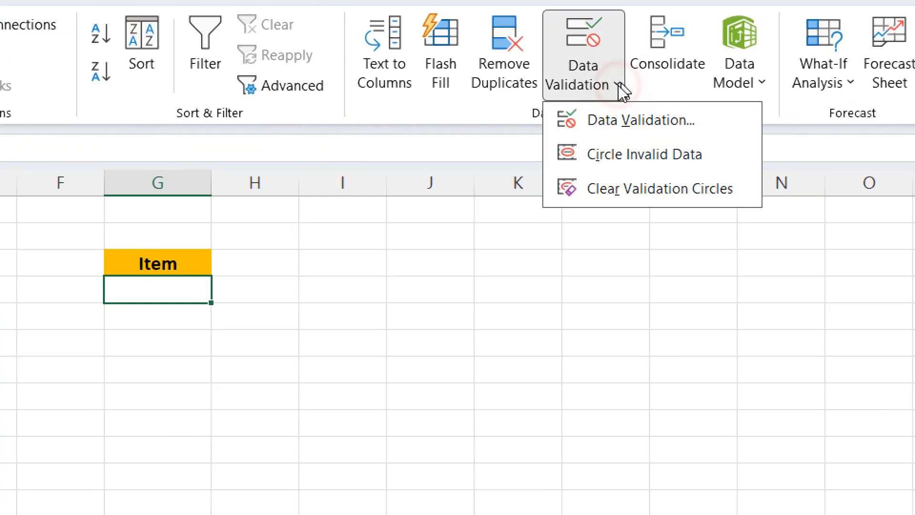
click(620, 117)
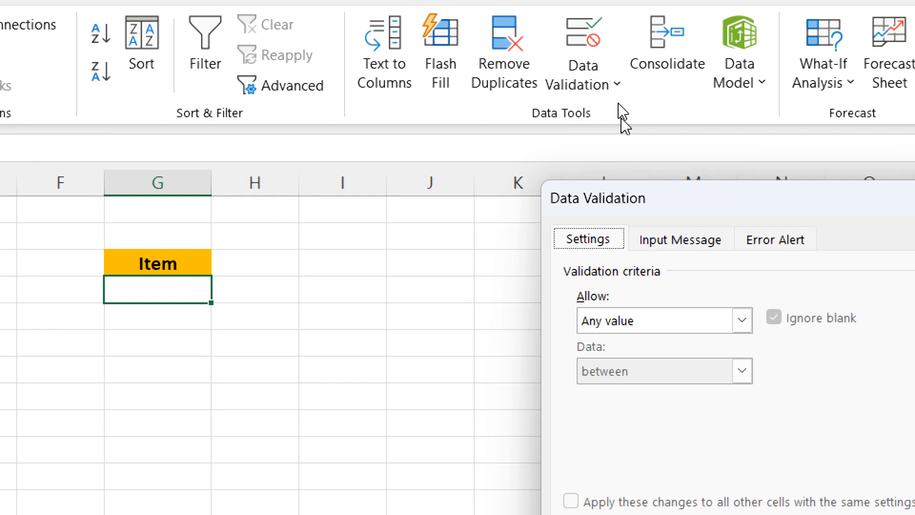
click(748, 325)
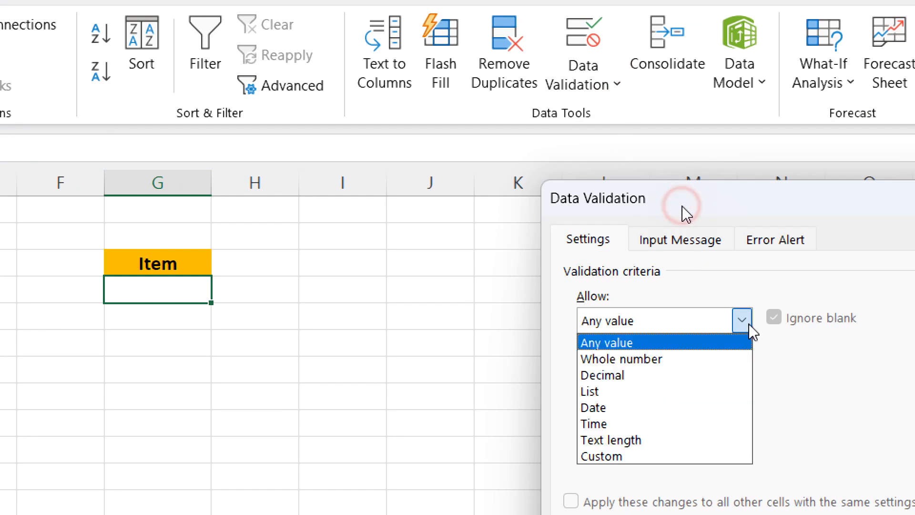
click(598, 391)
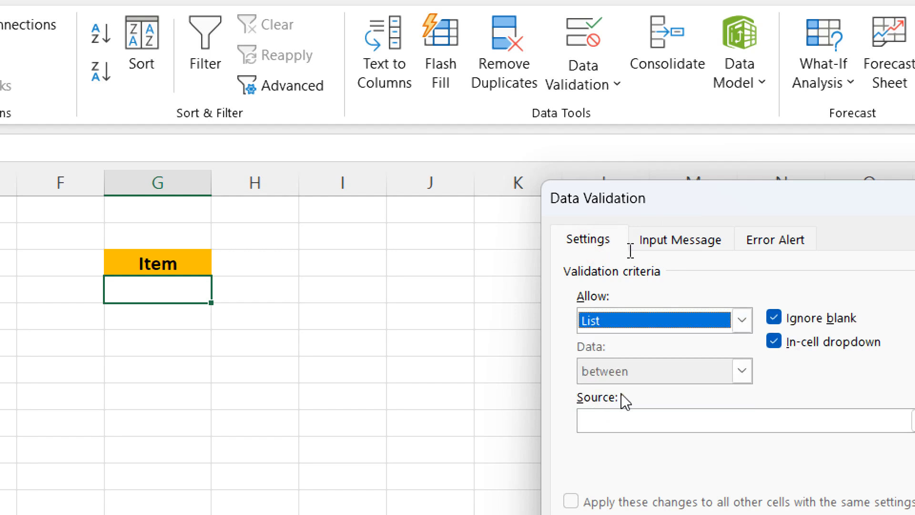
click(621, 420)
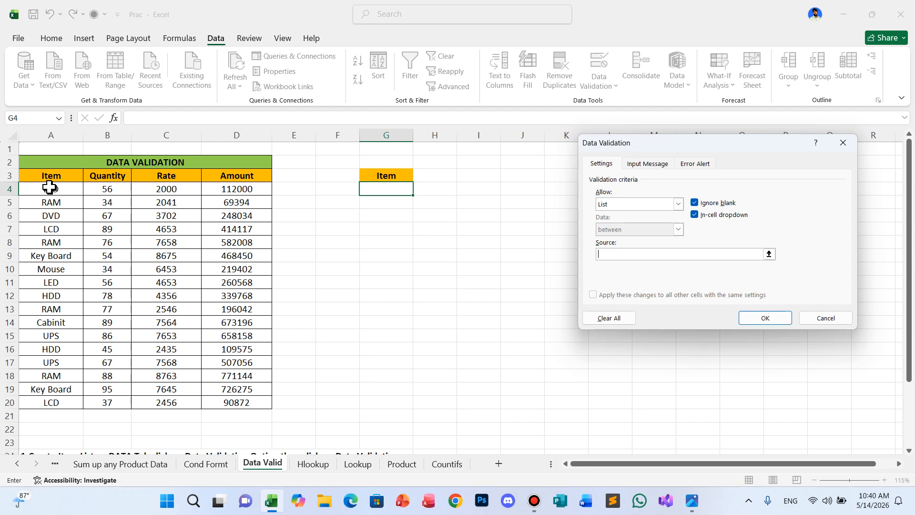
drag(50, 187, 60, 400)
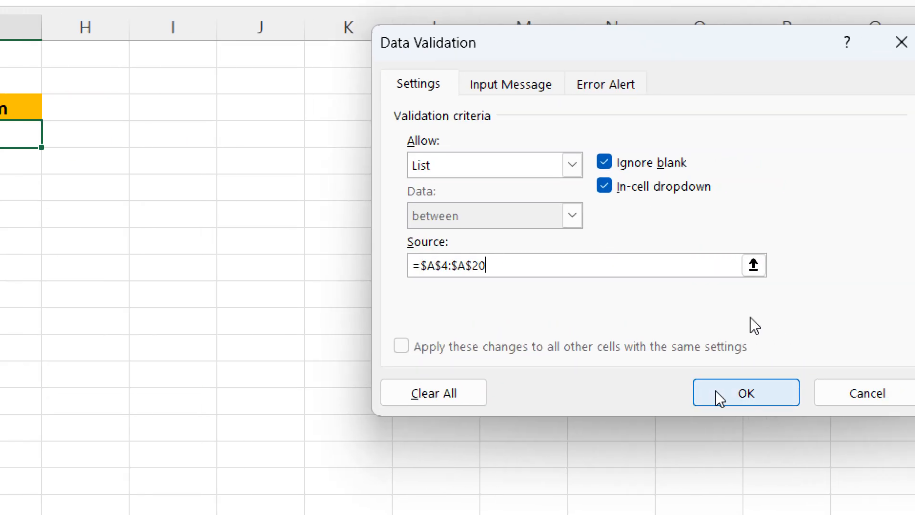
click(719, 395)
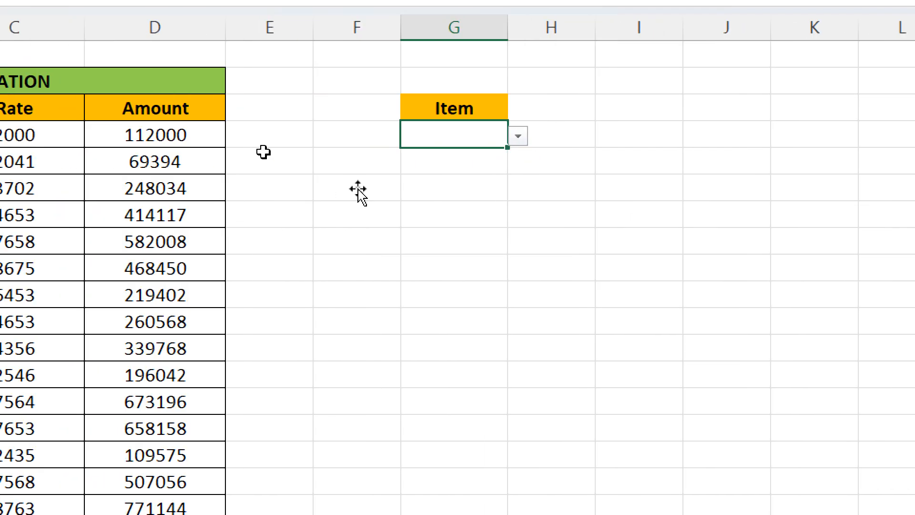
click(521, 139)
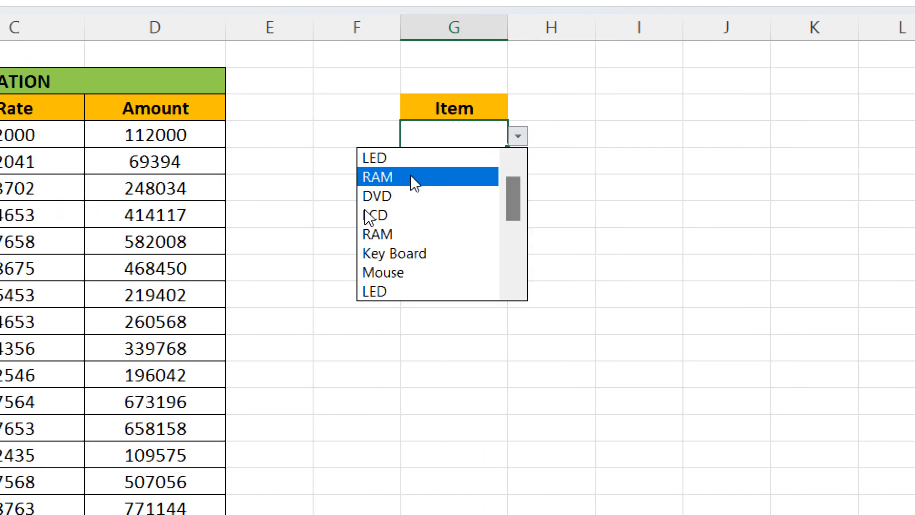
click(409, 176)
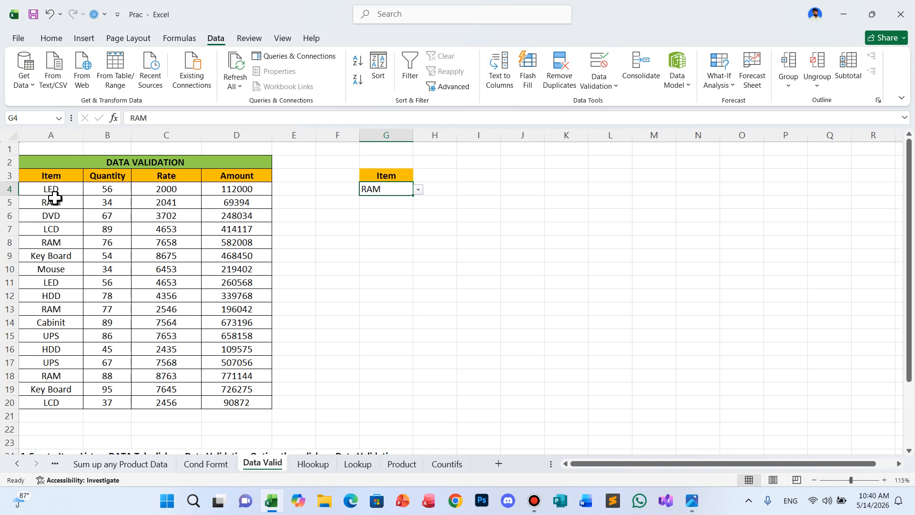
Step: Start a formula-based conditional formatting rule for A4:D20 with the formula =$A4=$G$4
mouse_move(39, 189)
mouse_down()
mouse_move(241, 337)
mouse_move(229, 403)
mouse_up()
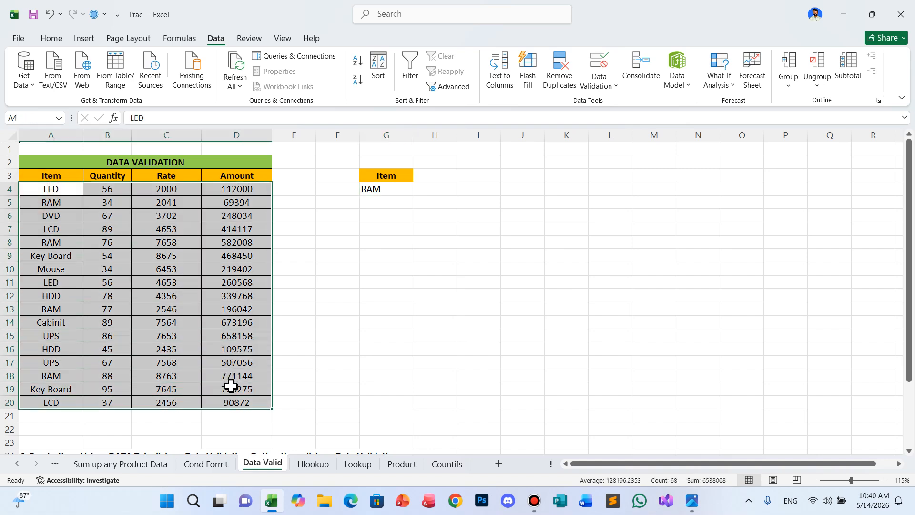
click(53, 43)
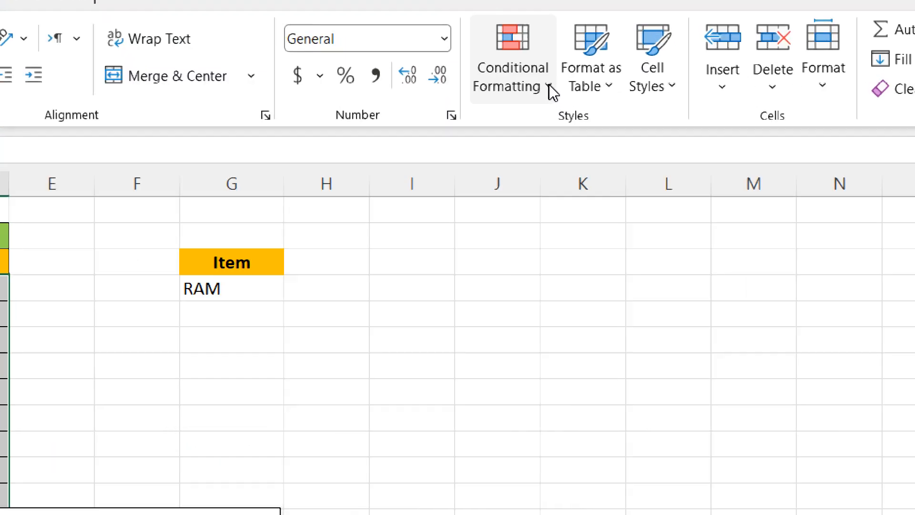
click(549, 87)
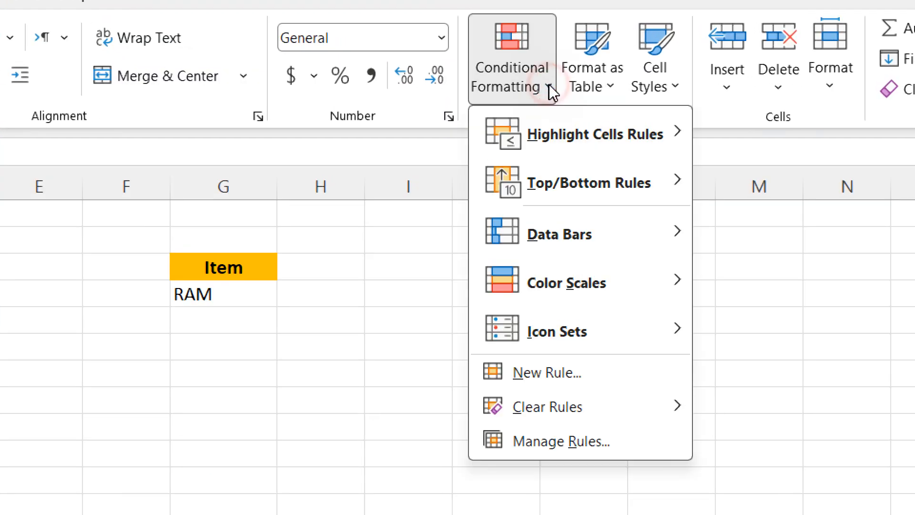
click(543, 361)
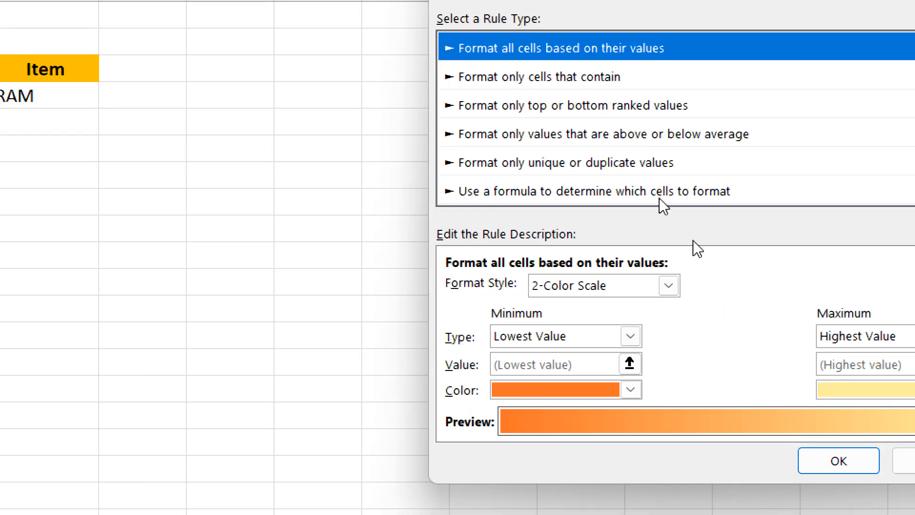
click(669, 377)
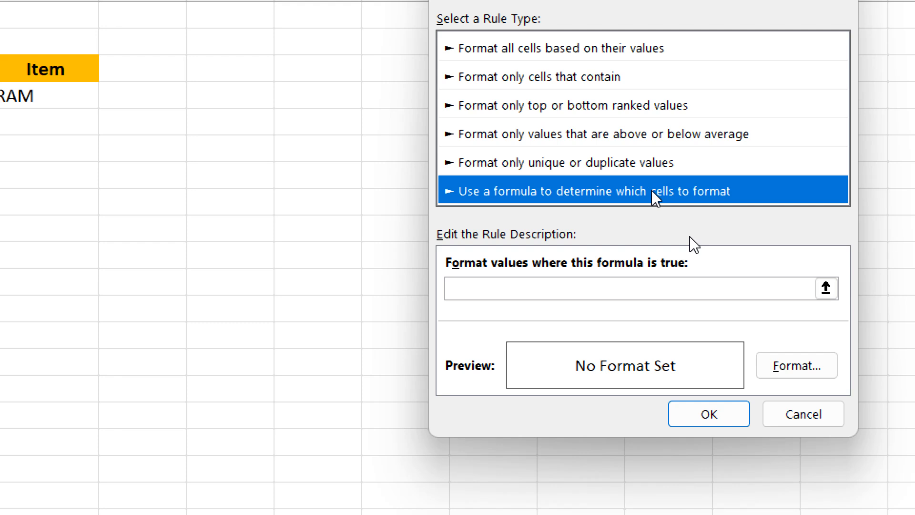
click(597, 287)
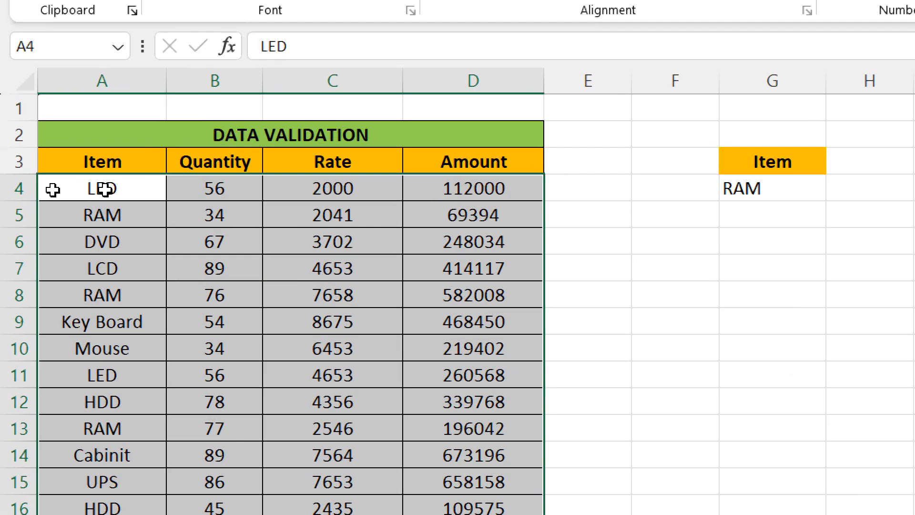
click(52, 189)
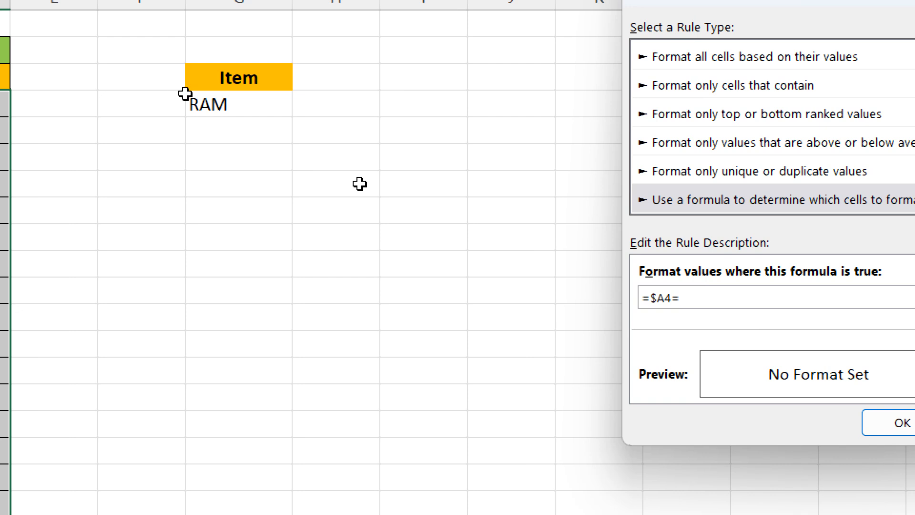
click(158, 95)
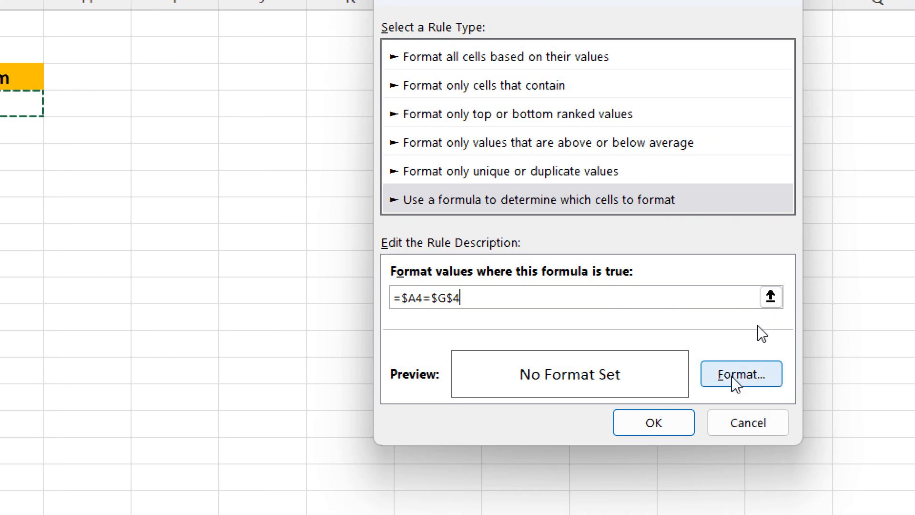
Step: Give the rule a light blue background fill and apply it to the selected table cells
click(731, 376)
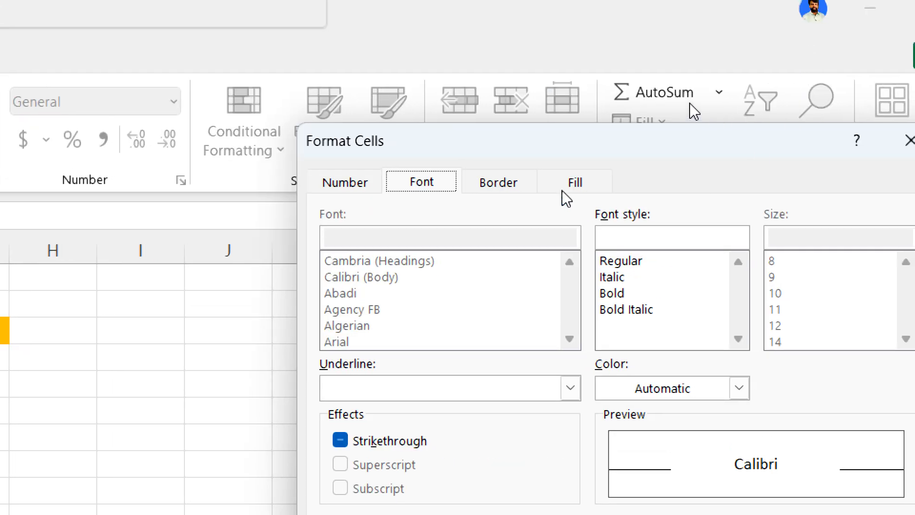
click(591, 169)
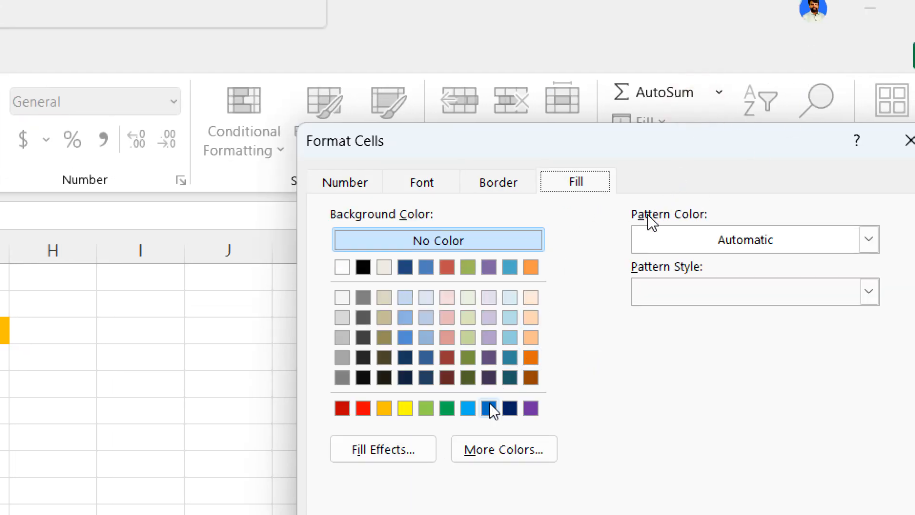
click(468, 411)
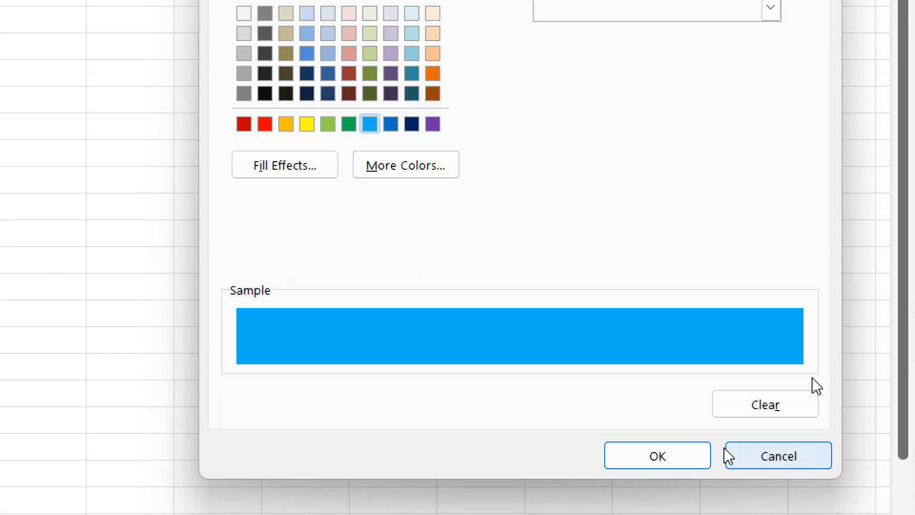
click(683, 448)
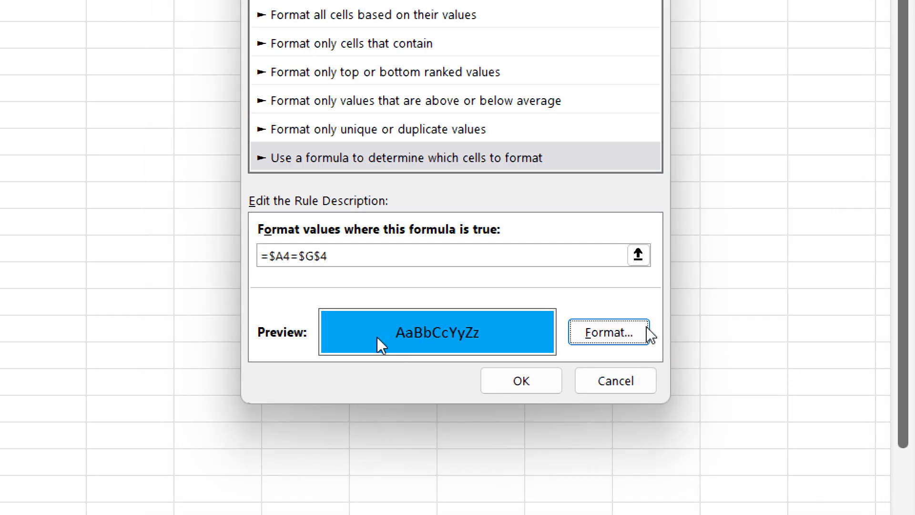
click(513, 385)
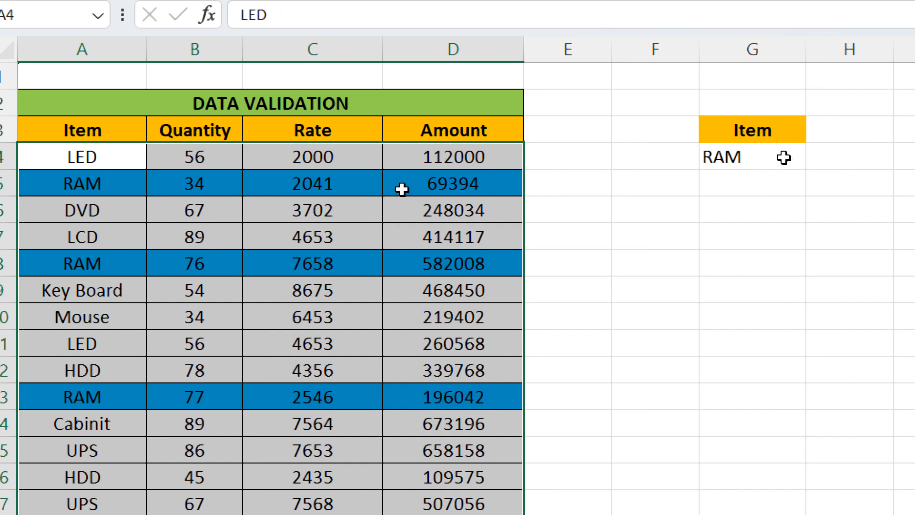
Step: Test the row highlighting by choosing RAM, DVD and finally HDD from the dropdown in G4
click(784, 157)
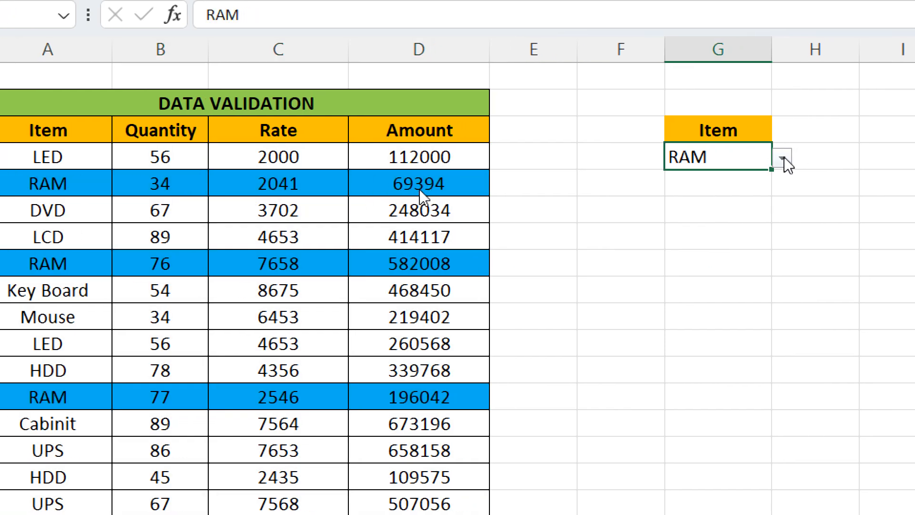
click(785, 157)
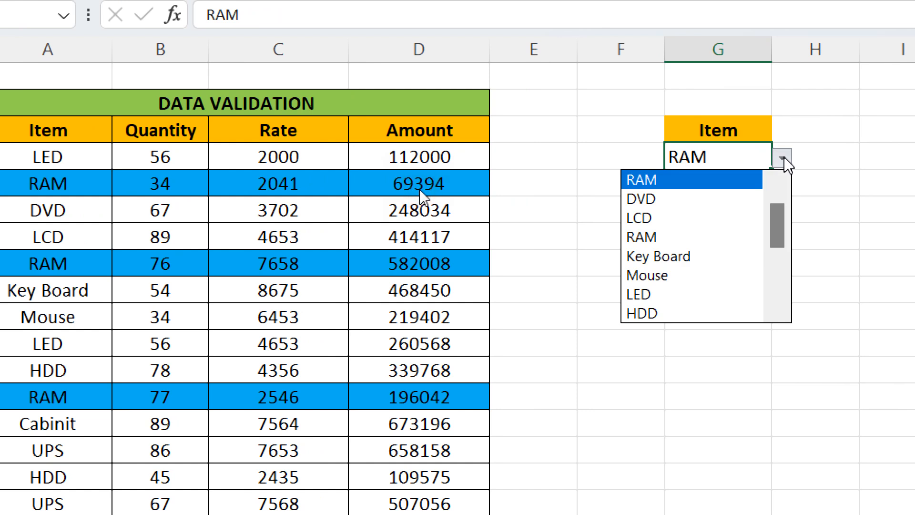
click(656, 237)
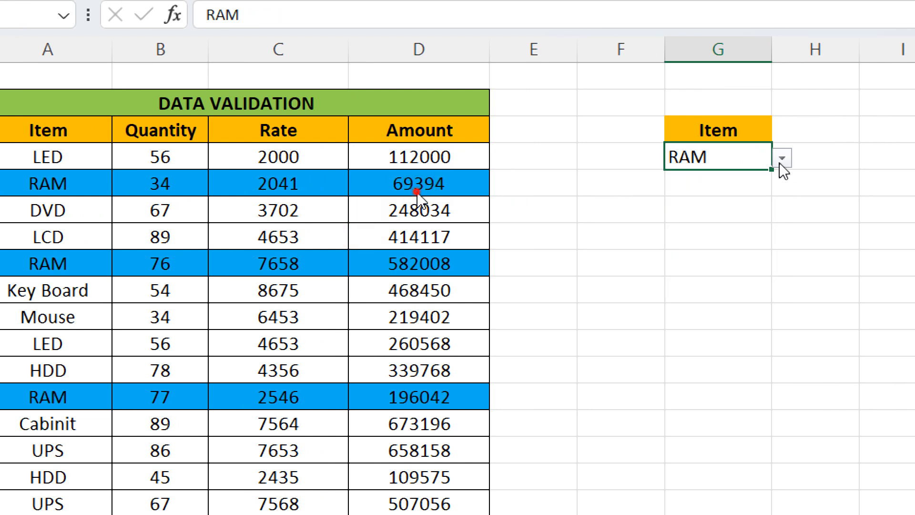
click(782, 158)
click(661, 198)
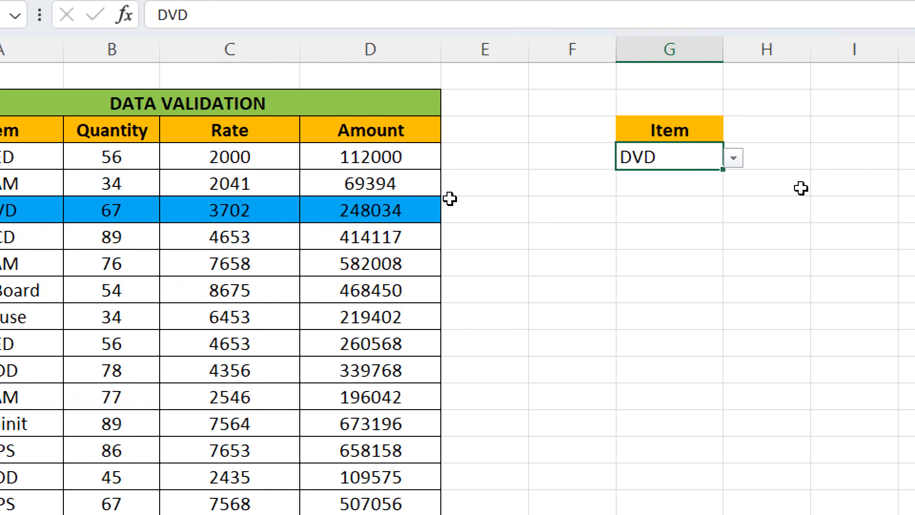
click(734, 158)
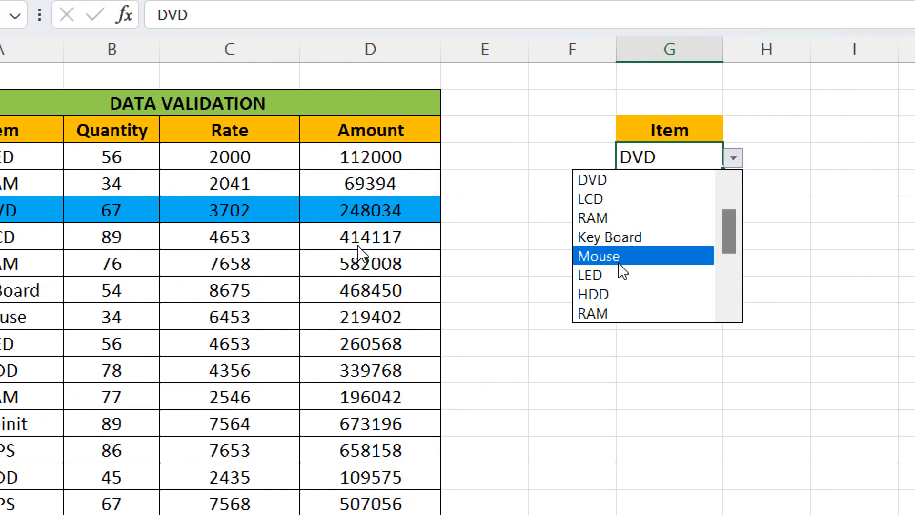
click(606, 298)
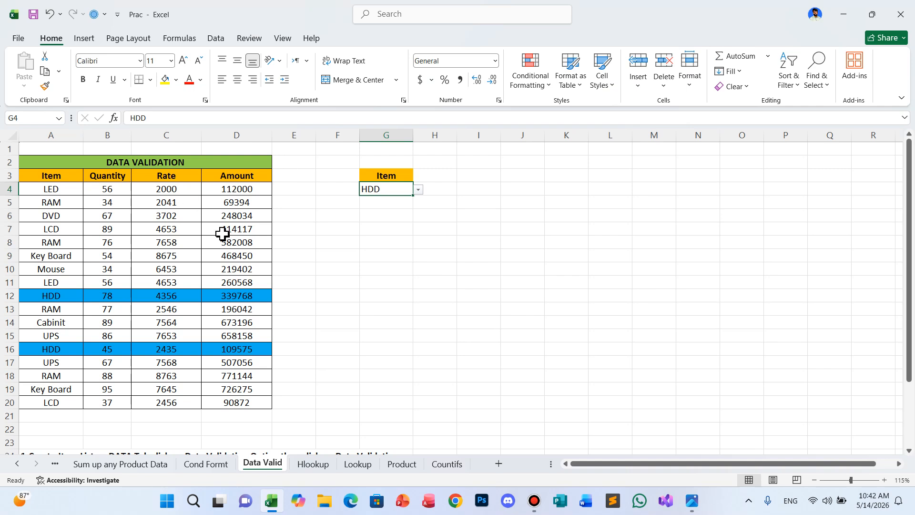
Step: On the Hlookup sheet, start an HLOOKUP formula in C16 with lookup value B16 and table array A3:H13
click(314, 464)
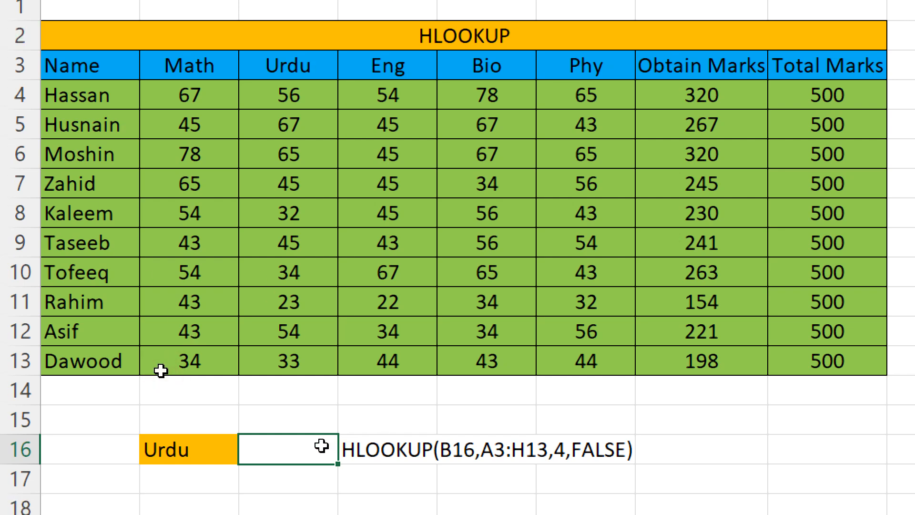
text(=Hlo)
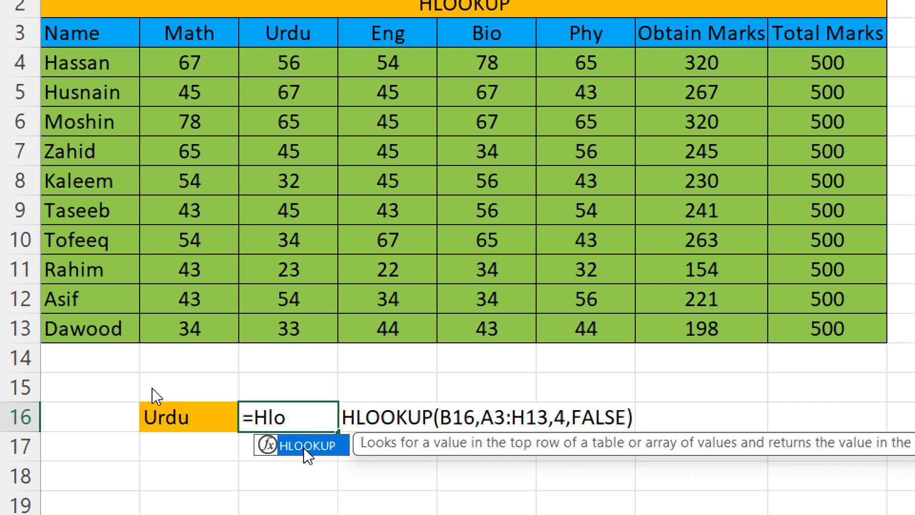
double_click(305, 446)
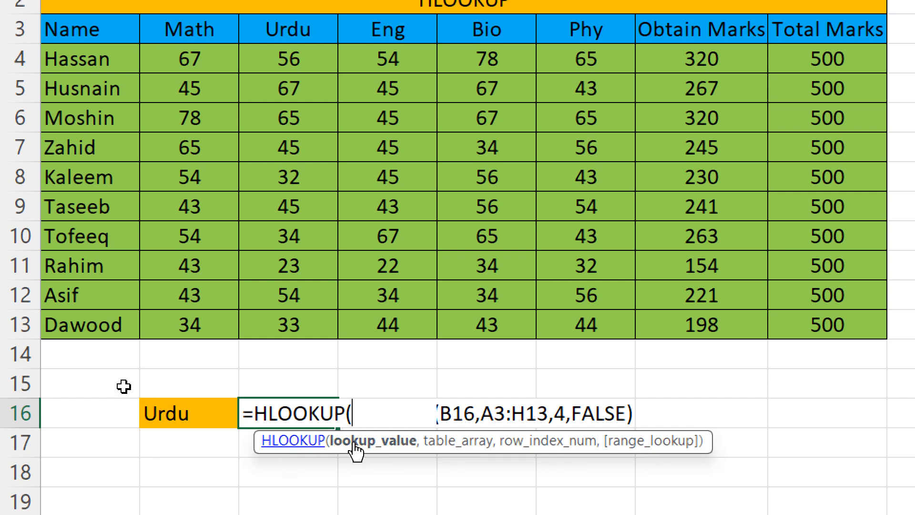
click(213, 415)
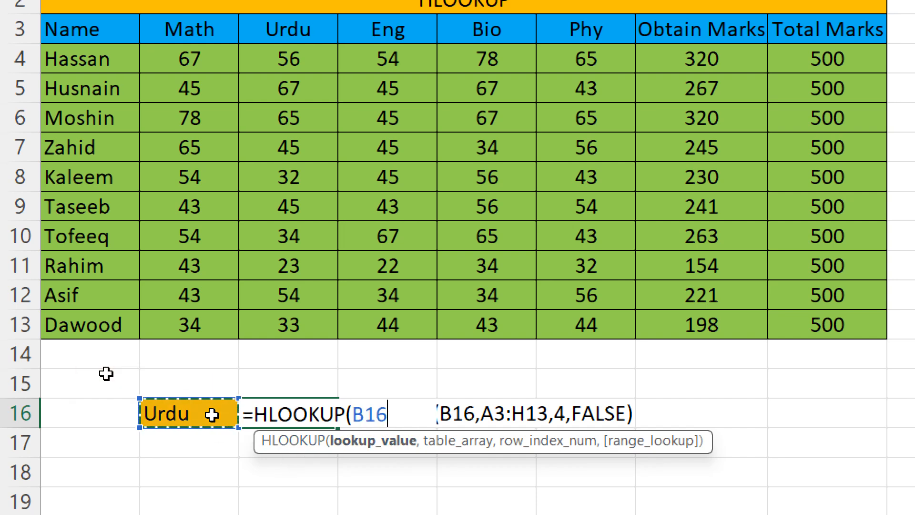
text(,)
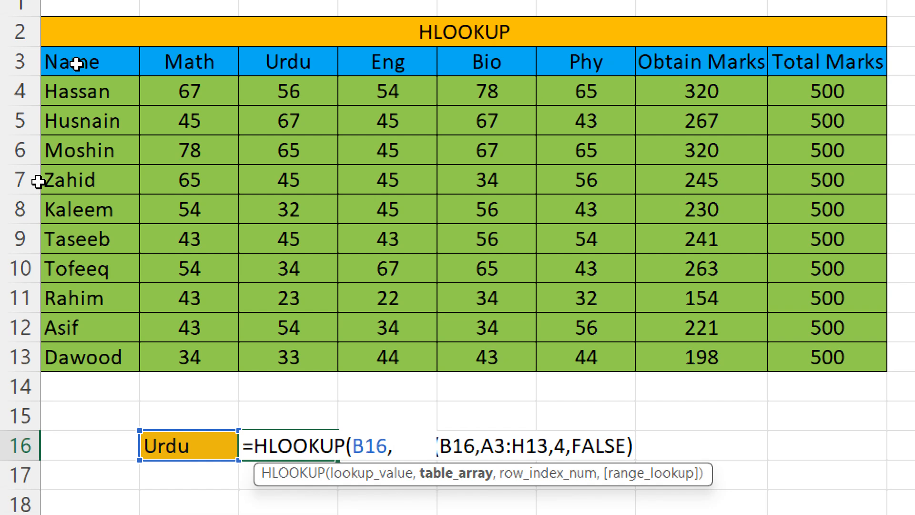
click(75, 31)
drag(76, 63, 799, 355)
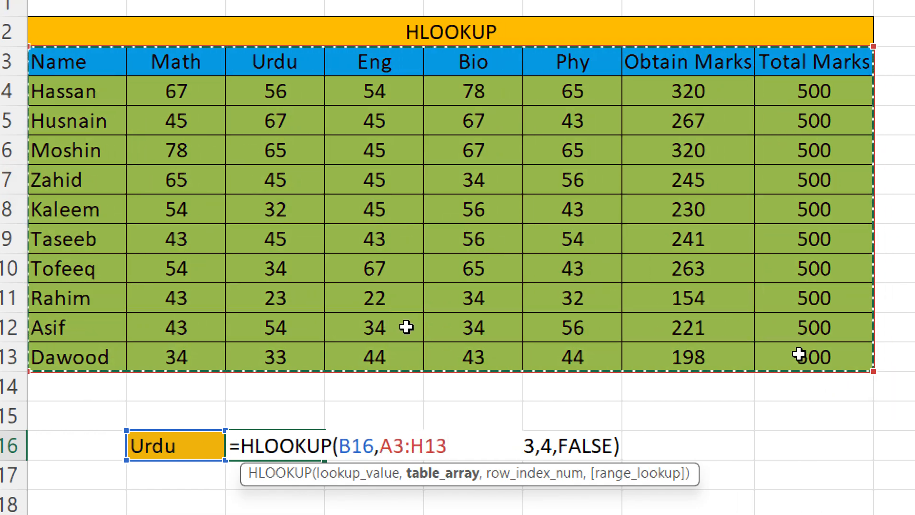
Step: Complete the HLOOKUP formula with row index 4 and FALSE for an exact match, and compare its result with the Urdu column
text(,4)
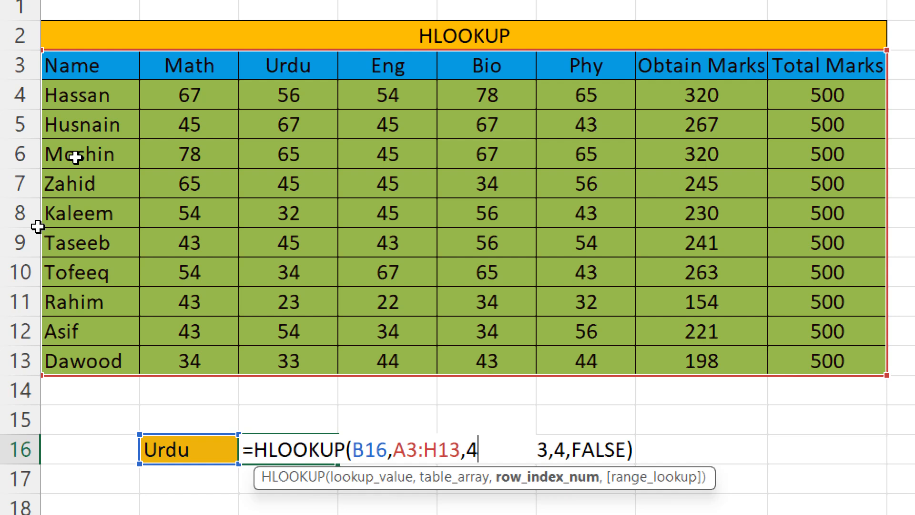
text(,)
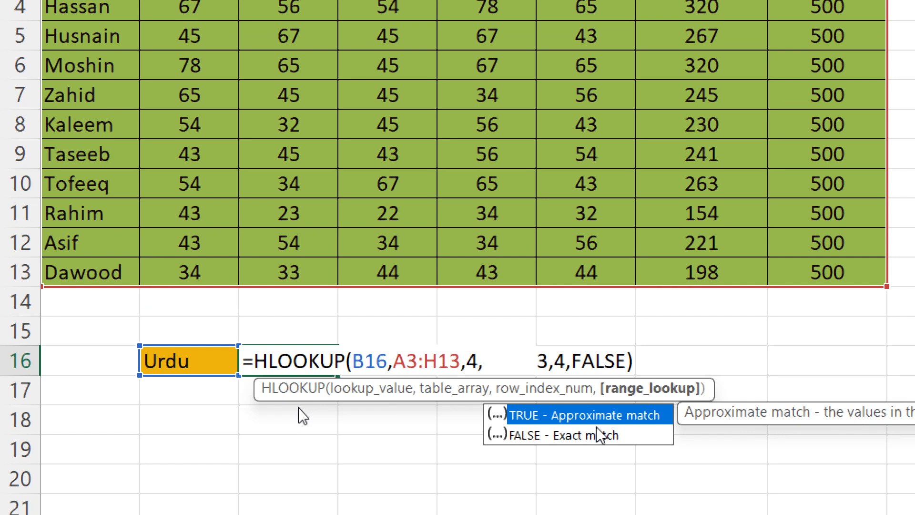
click(599, 467)
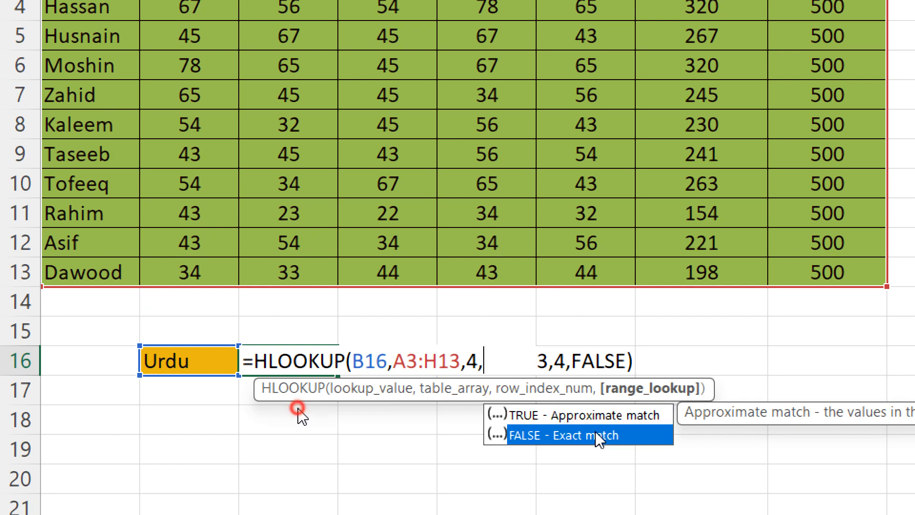
double_click(598, 435)
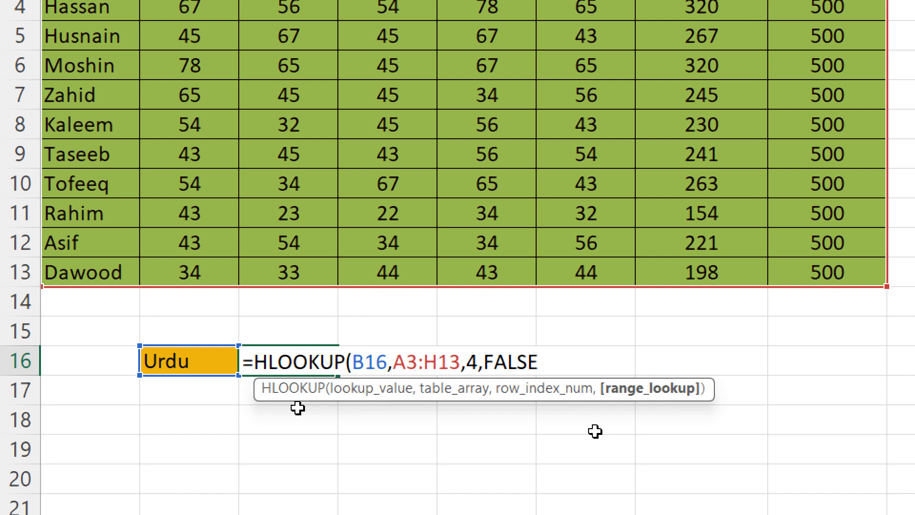
text())
key(Return)
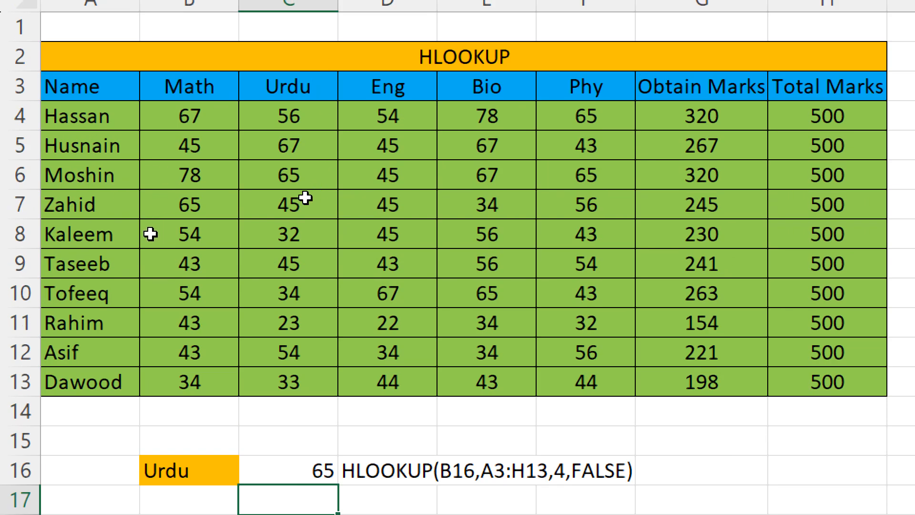
click(297, 178)
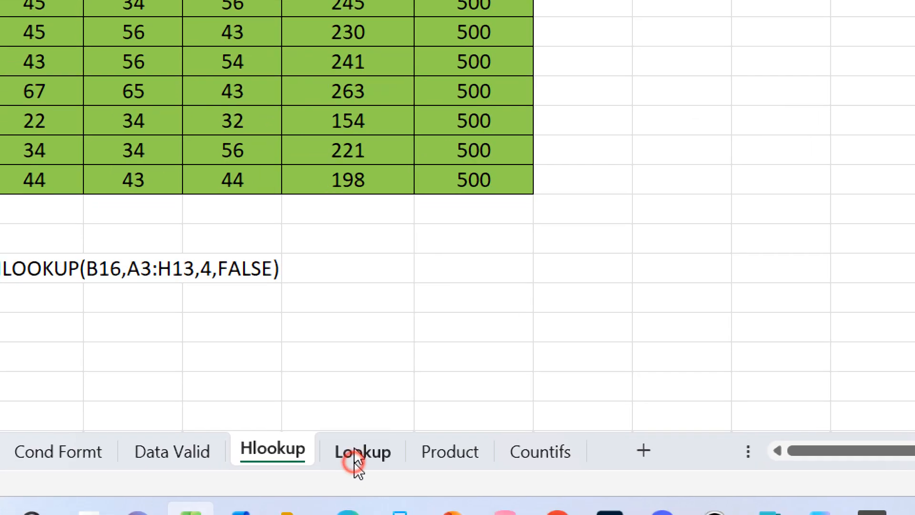
Step: On the Lookup sheet, start data validation for the EmpID cell G4 and allow List values
click(357, 465)
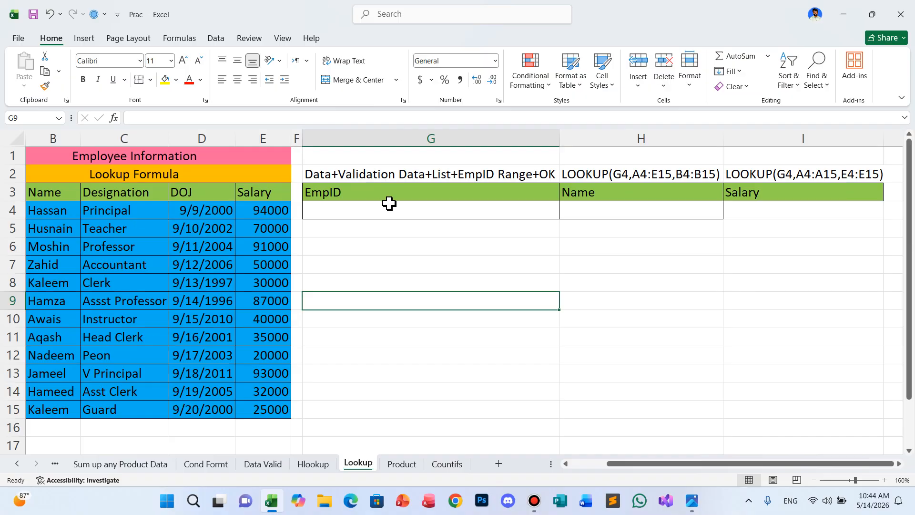
click(780, 460)
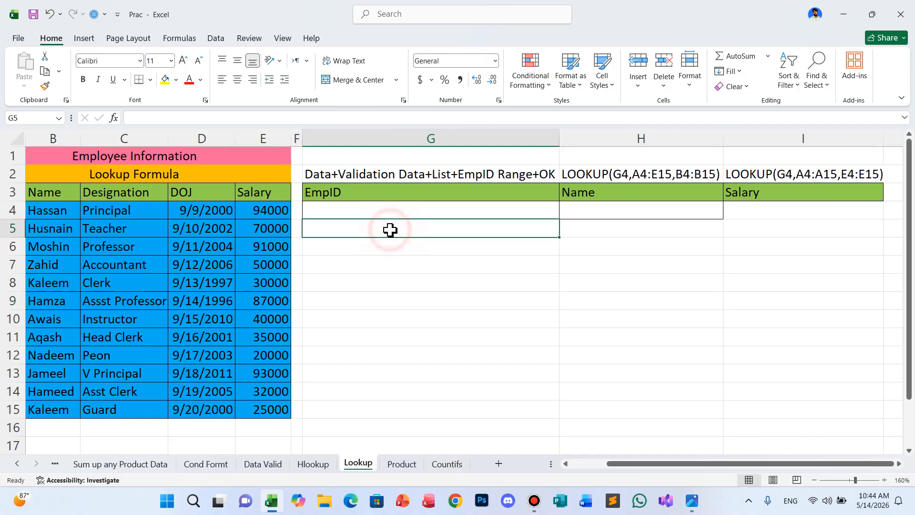
click(389, 215)
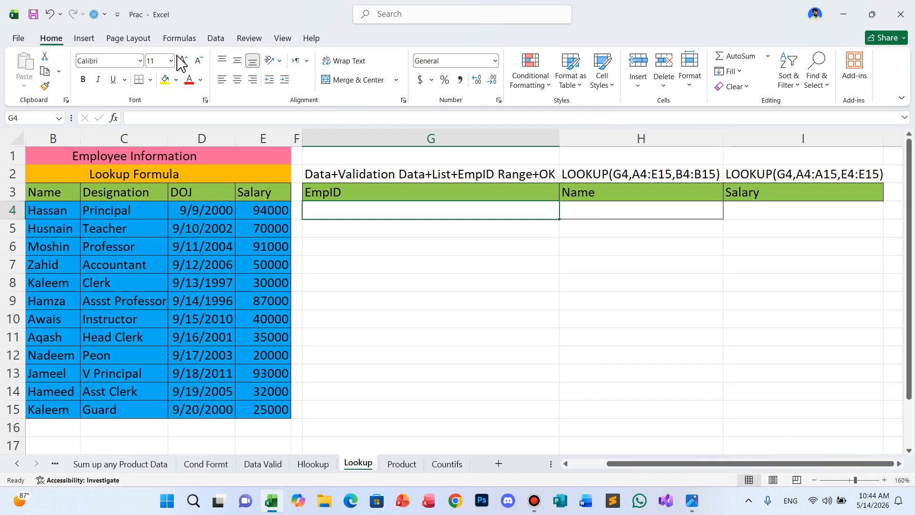
click(216, 39)
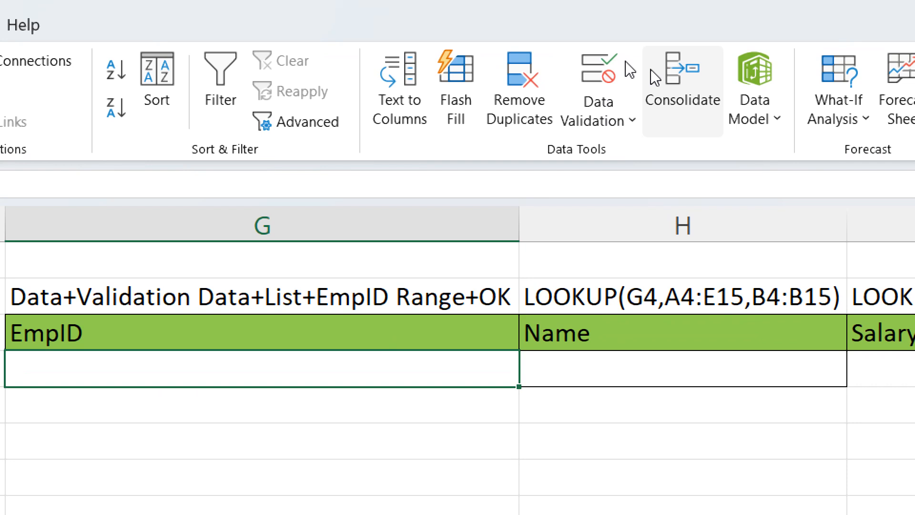
click(631, 119)
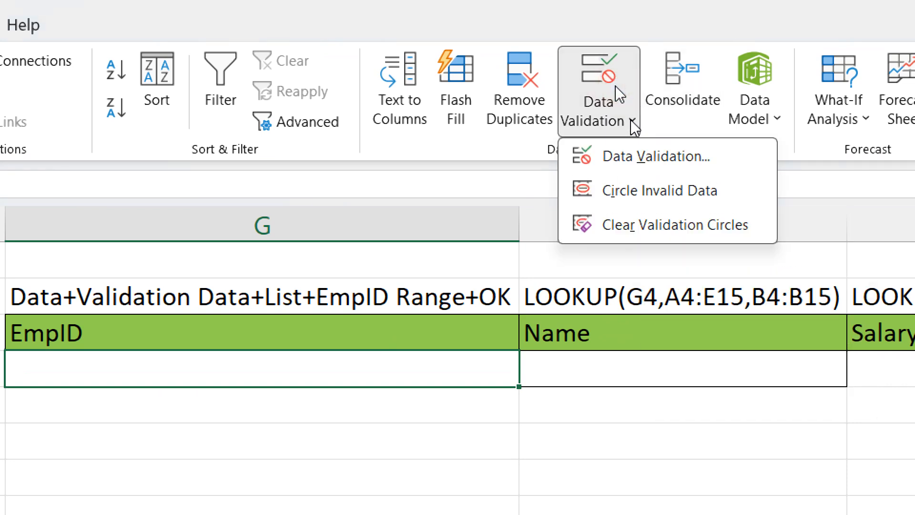
click(627, 166)
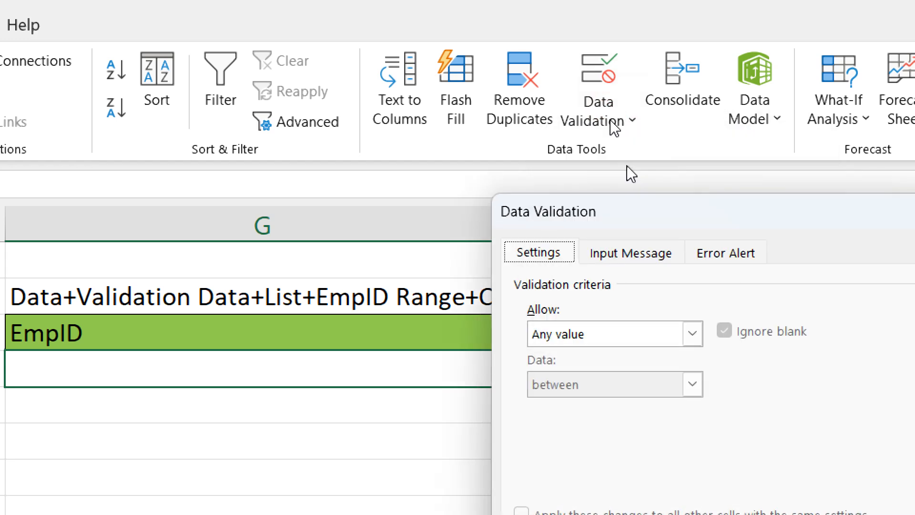
click(692, 333)
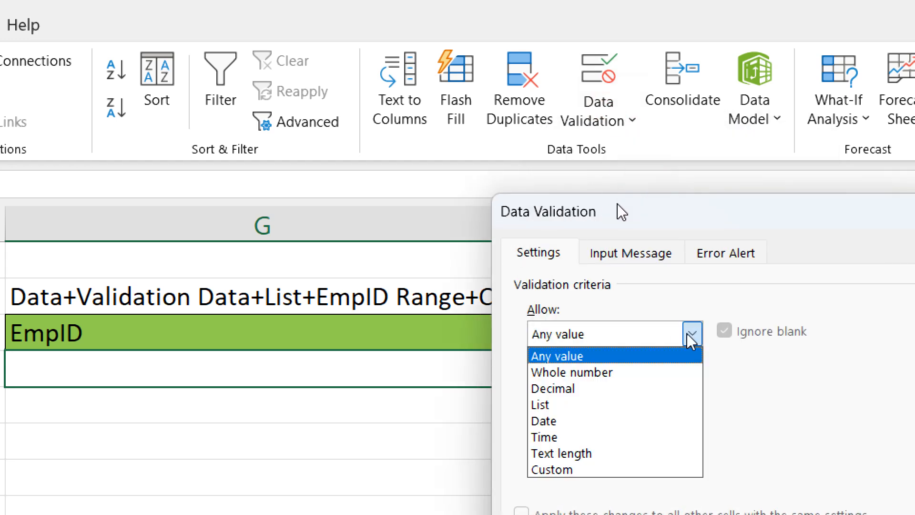
click(539, 404)
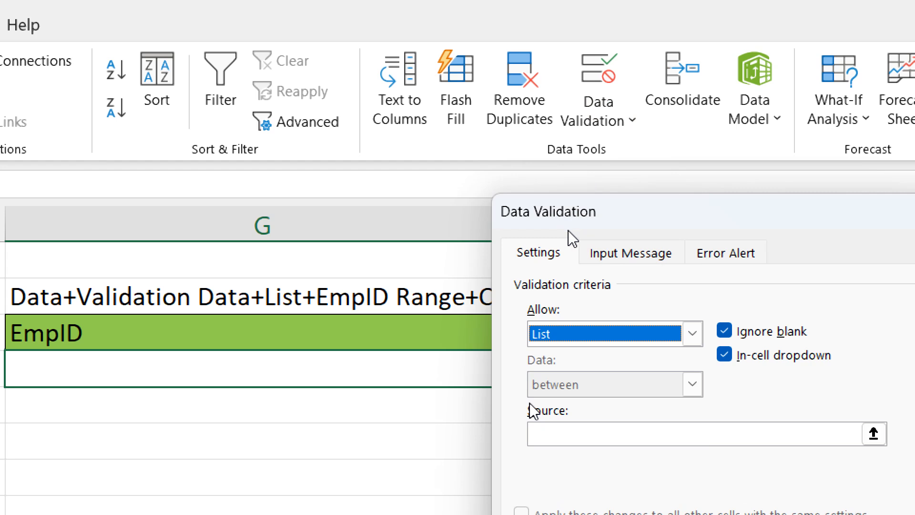
Step: Set the validation list source to the EmpID range =$A$4:$A$15 and apply it to G4
click(551, 440)
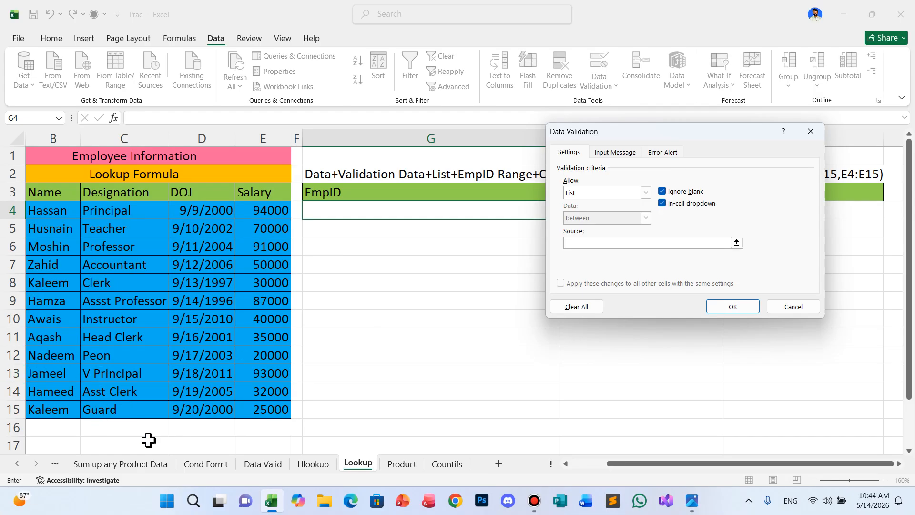
click(565, 463)
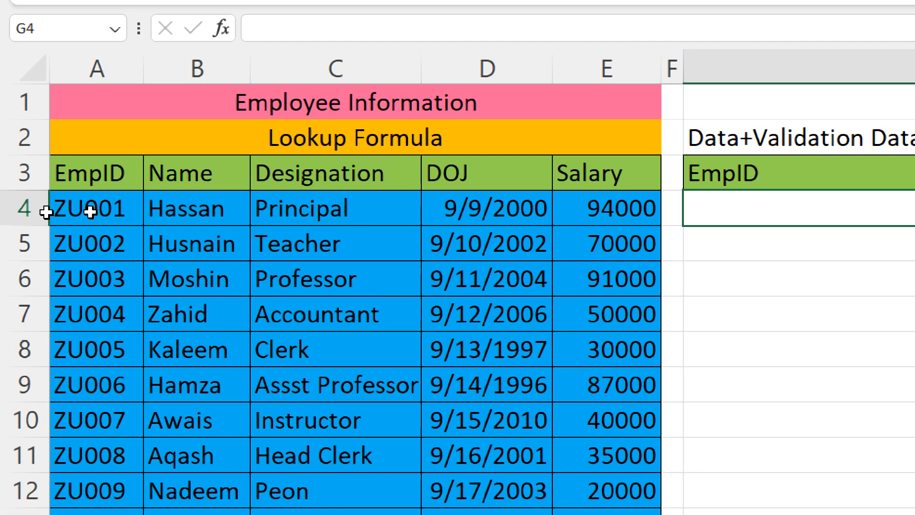
drag(46, 213, 48, 389)
drag(95, 447, 94, 474)
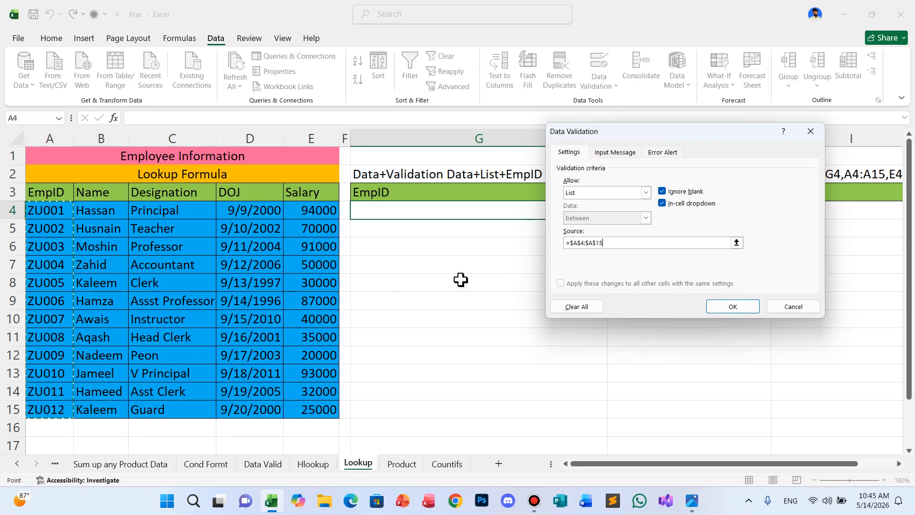
click(731, 307)
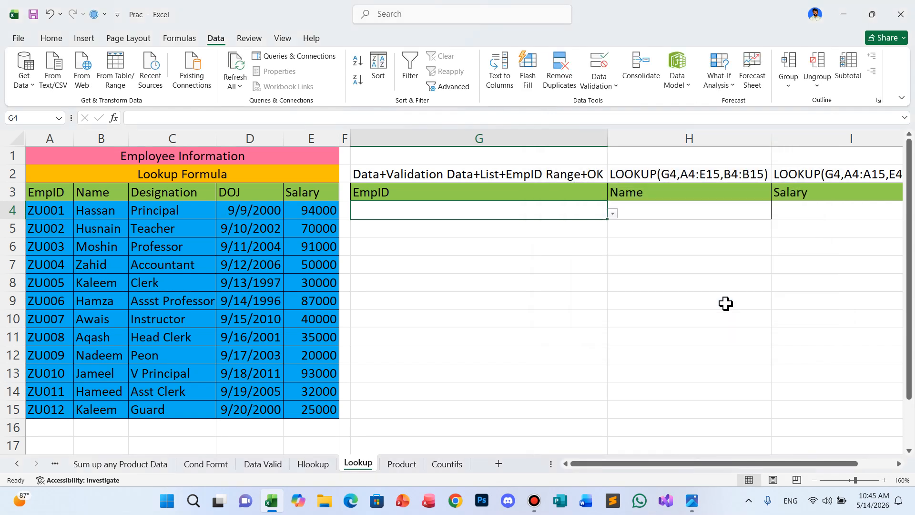
Step: Choose the third employee ID from the dropdown in G4
click(578, 210)
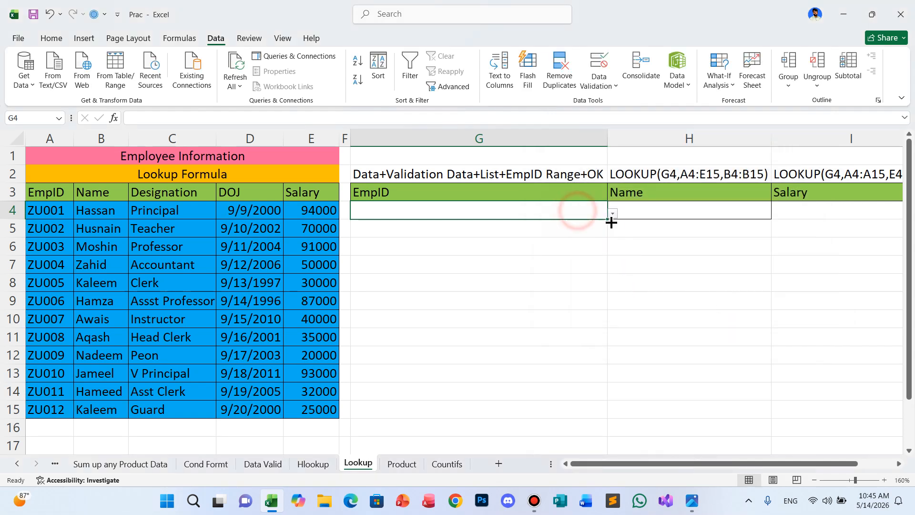
click(612, 214)
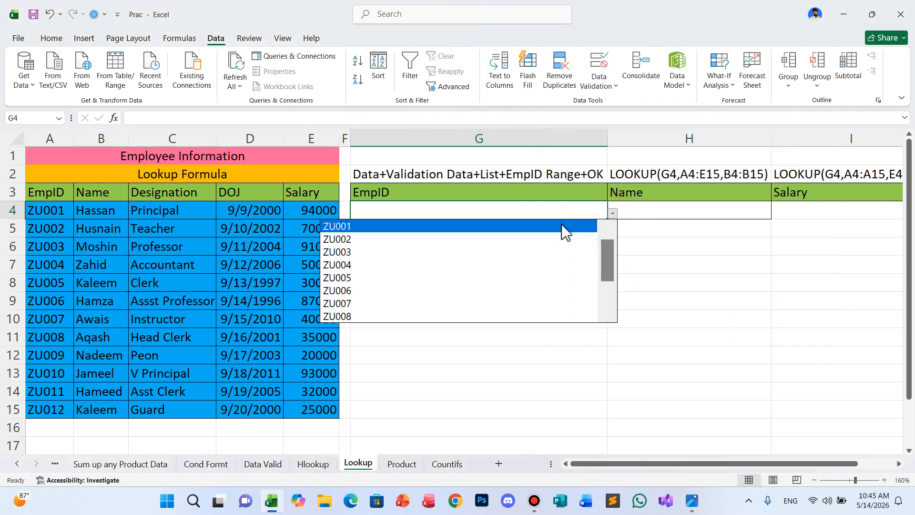
click(370, 252)
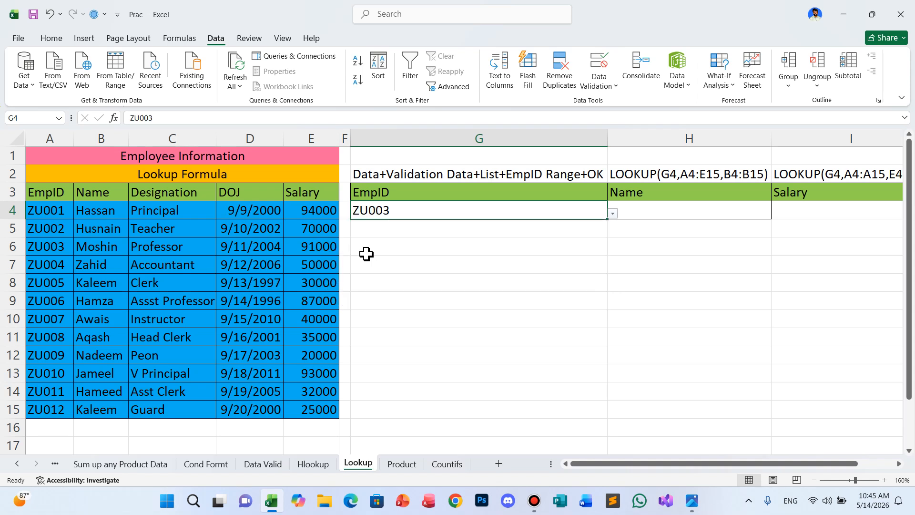
Step: Start a LOOKUP formula in the Name cell H4 with the employee ID in G4 as the lookup value
click(649, 213)
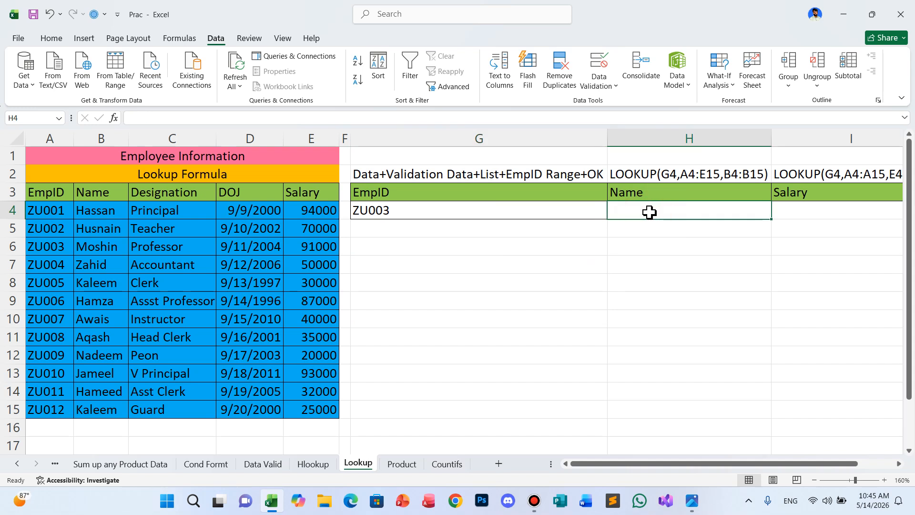
text(=)
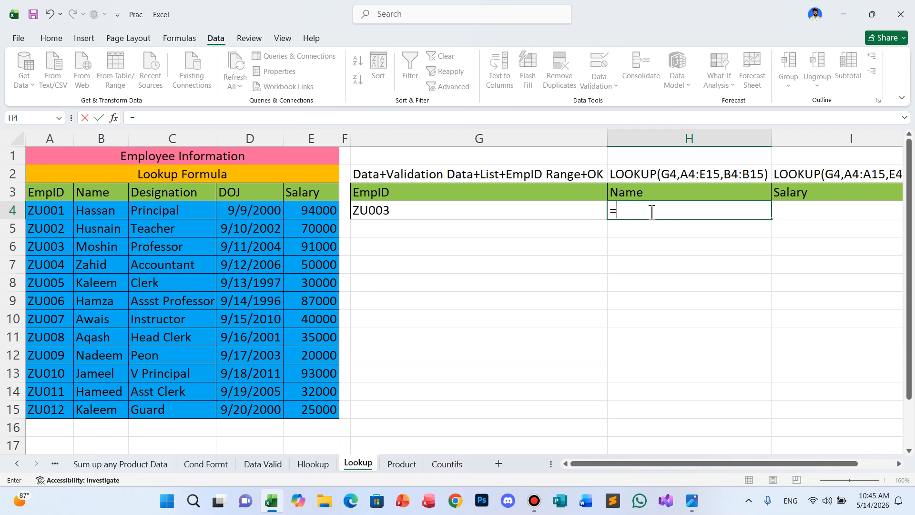
text(lo)
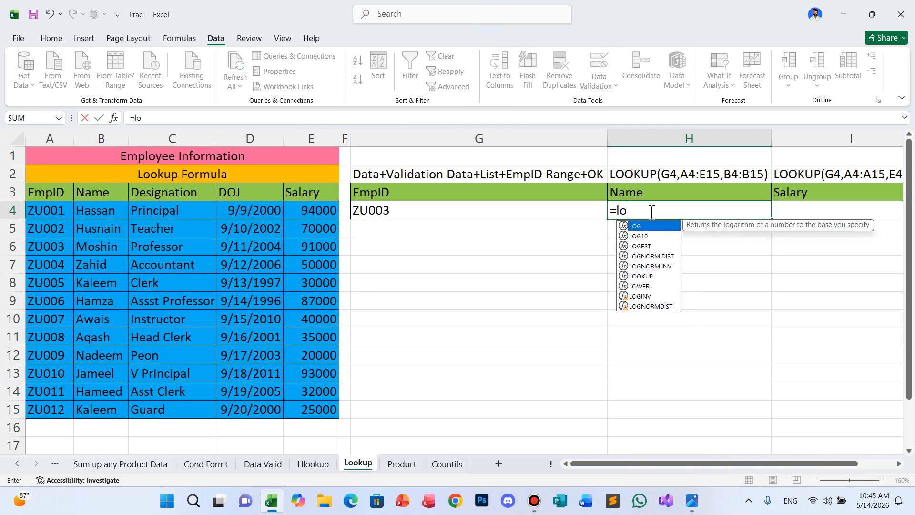
text(o)
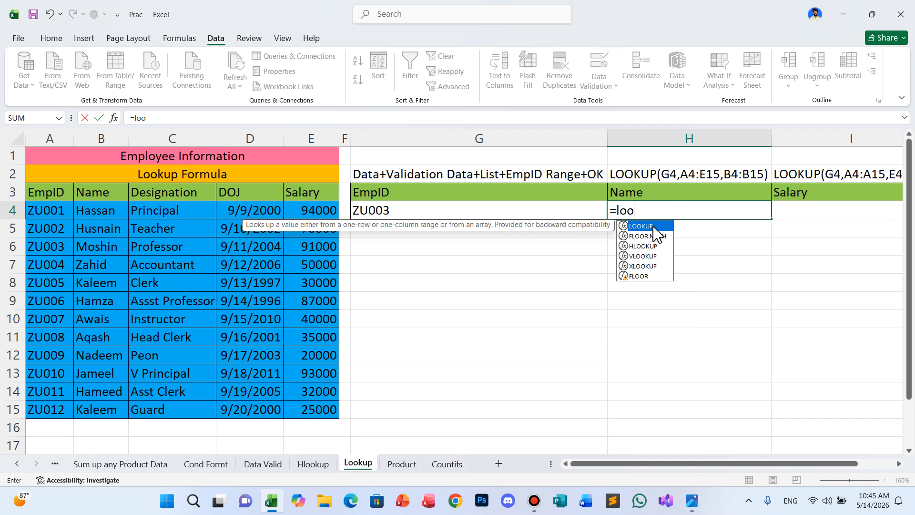
double_click(653, 227)
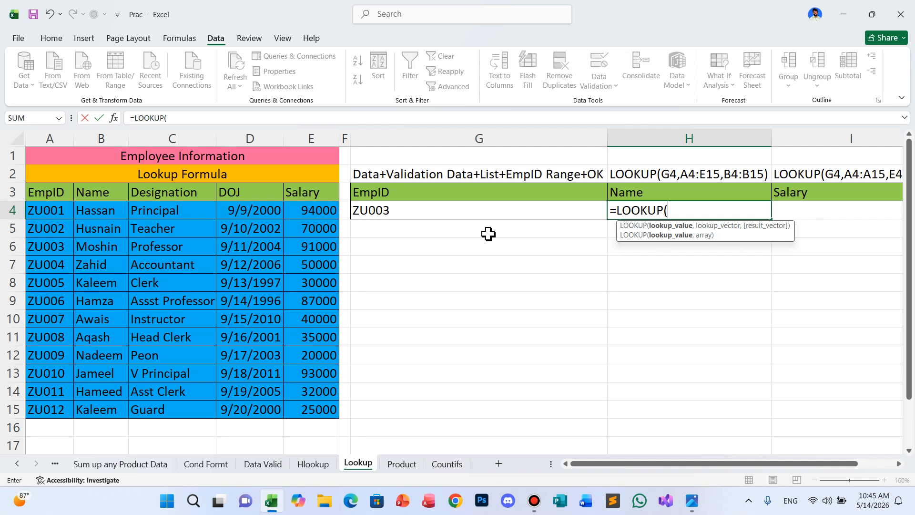
click(406, 212)
text(,)
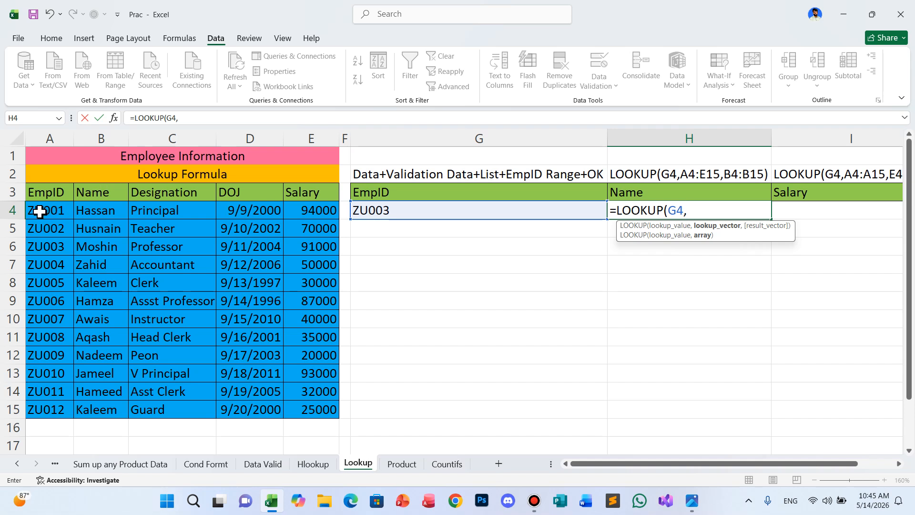
Step: Complete the Name LOOKUP with lookup vector A4:E15 and result vector B4:B15, and compare its result with the Name column
drag(35, 213, 302, 405)
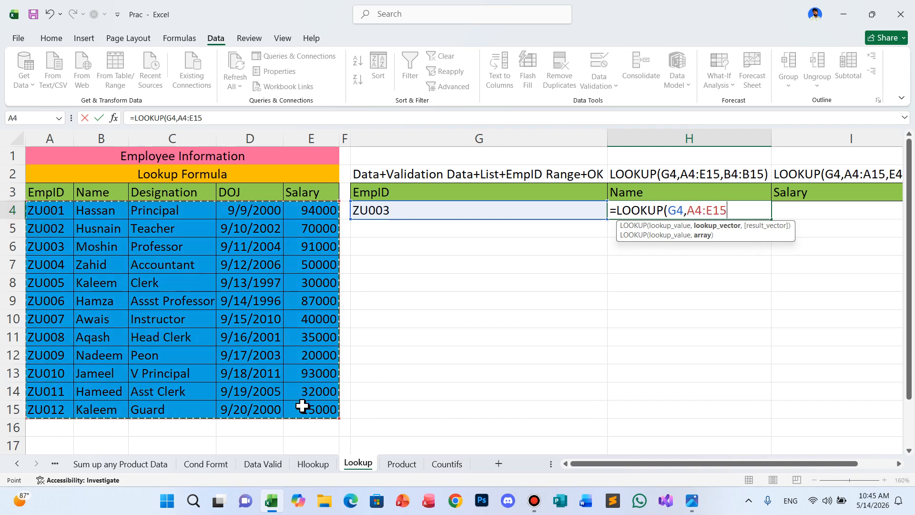
text(,)
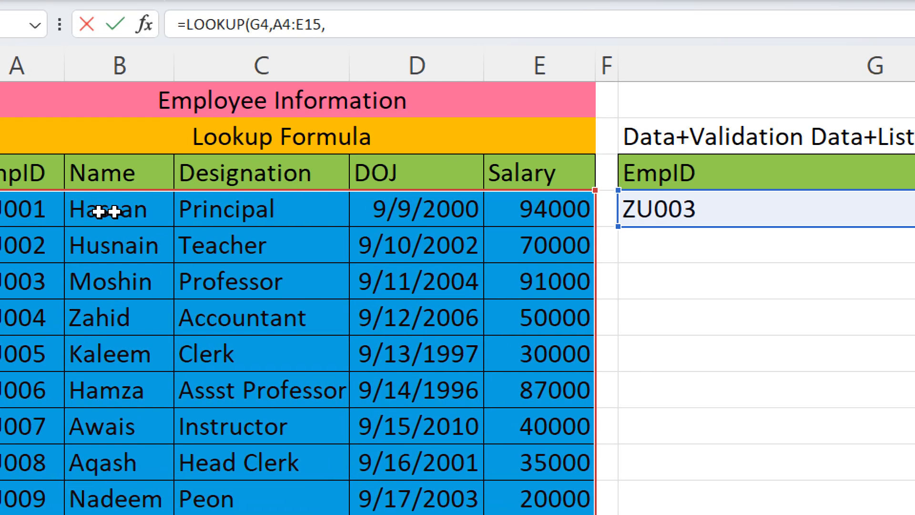
drag(97, 211, 95, 354)
mouse_move(113, 458)
mouse_down()
mouse_move(104, 514)
mouse_move(113, 452)
mouse_up()
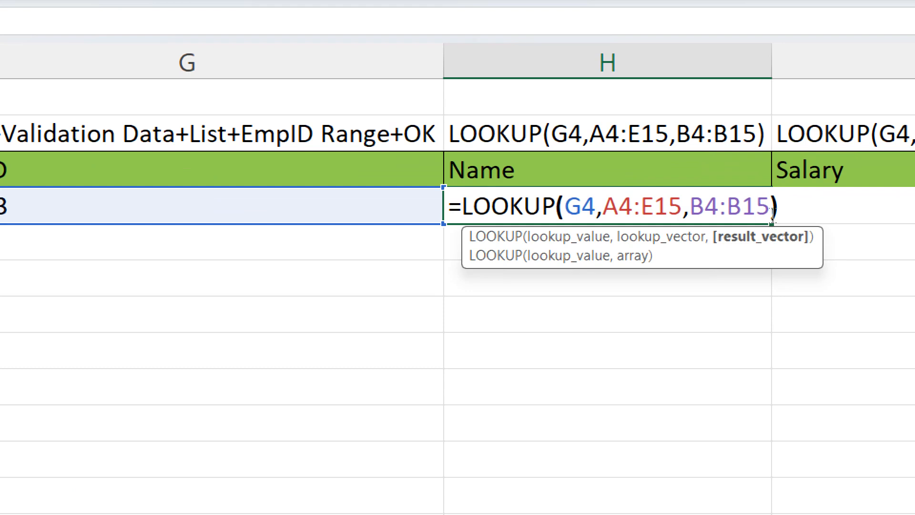
key(Return)
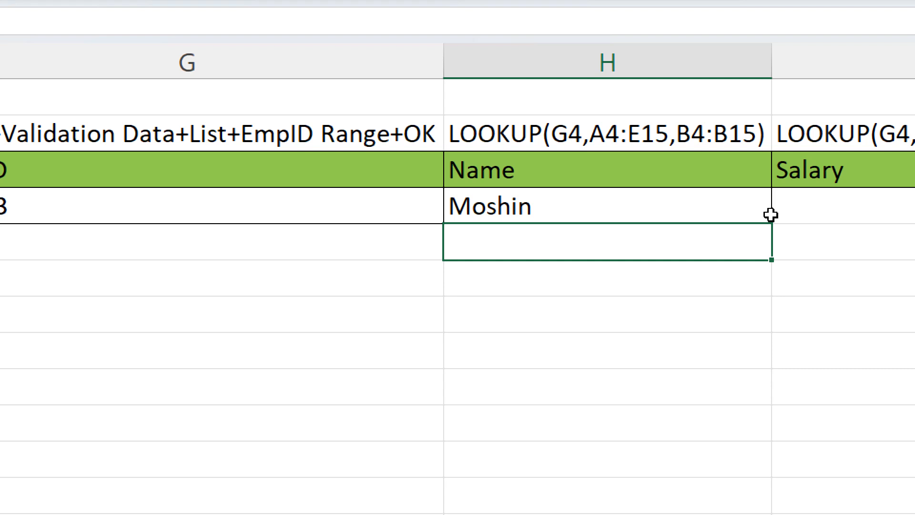
scroll(406, 243, left, 3)
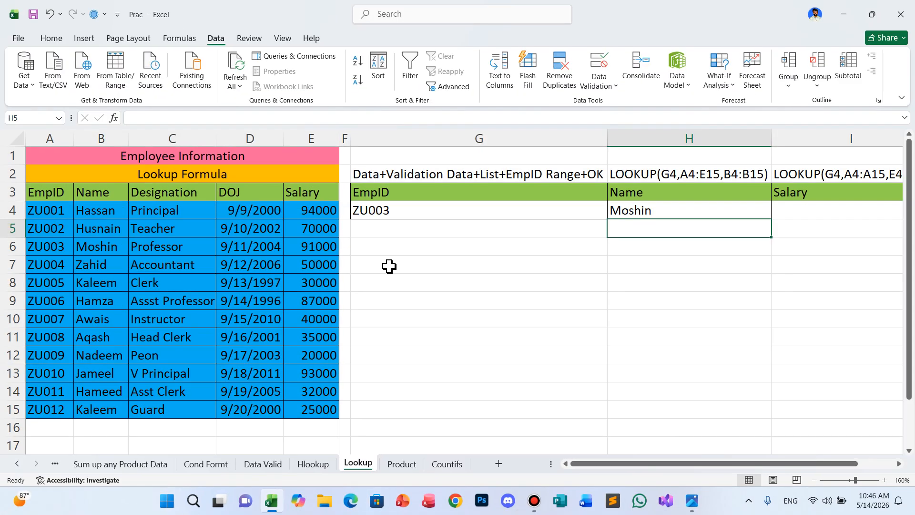
click(106, 251)
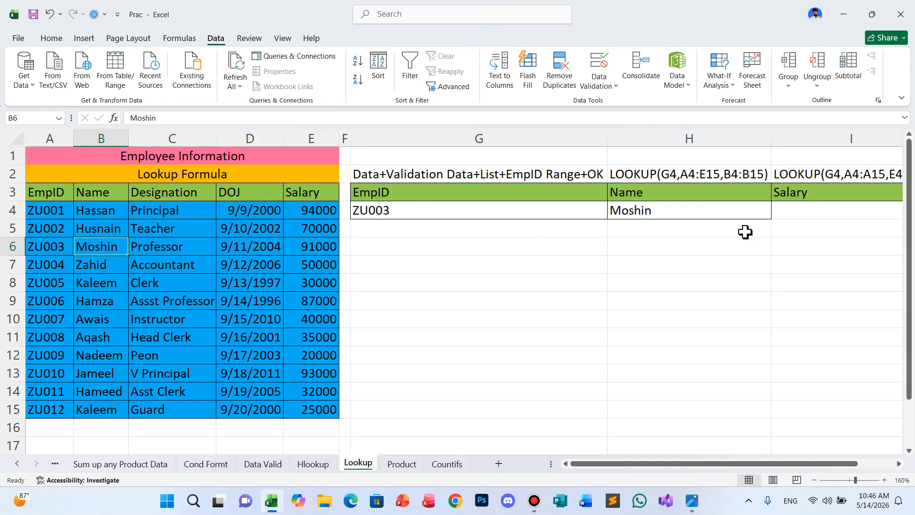
Step: Start a LOOKUP formula in the Salary cell I4 with the employee ID in G4 as the lookup value
click(802, 210)
text(=)
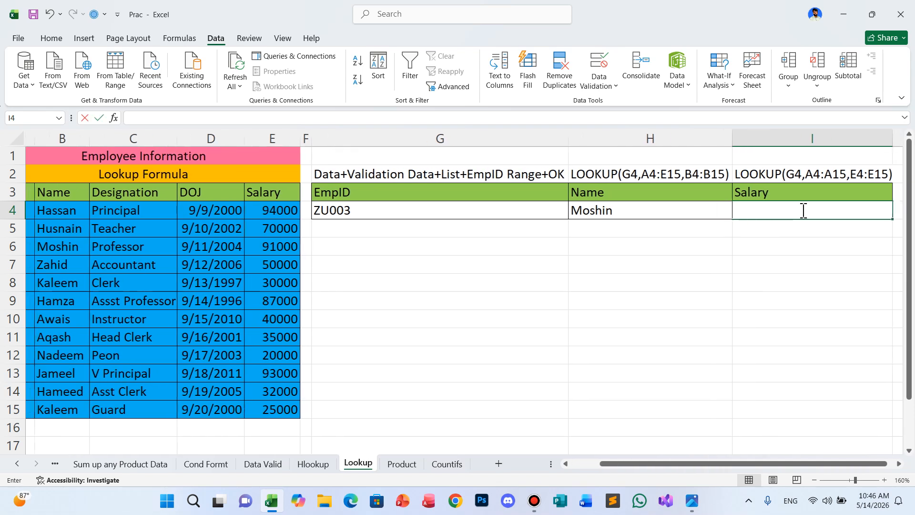
text(loo)
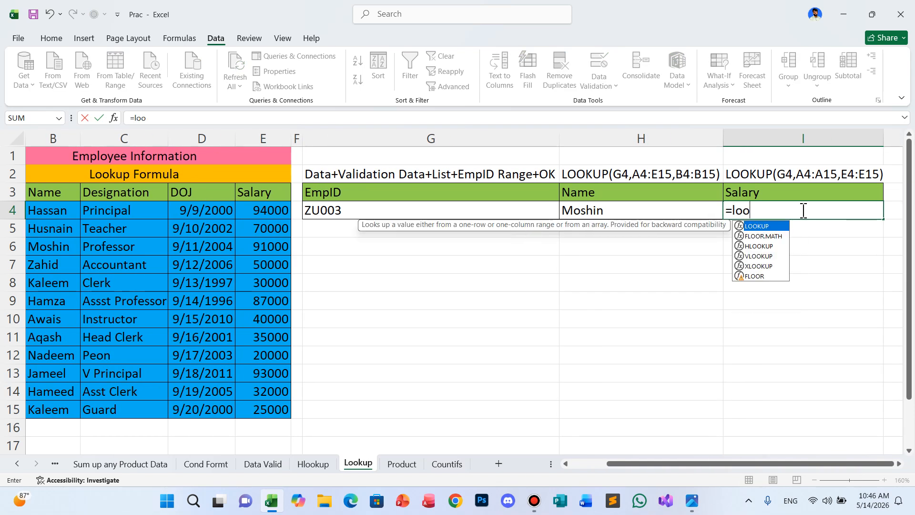
double_click(761, 225)
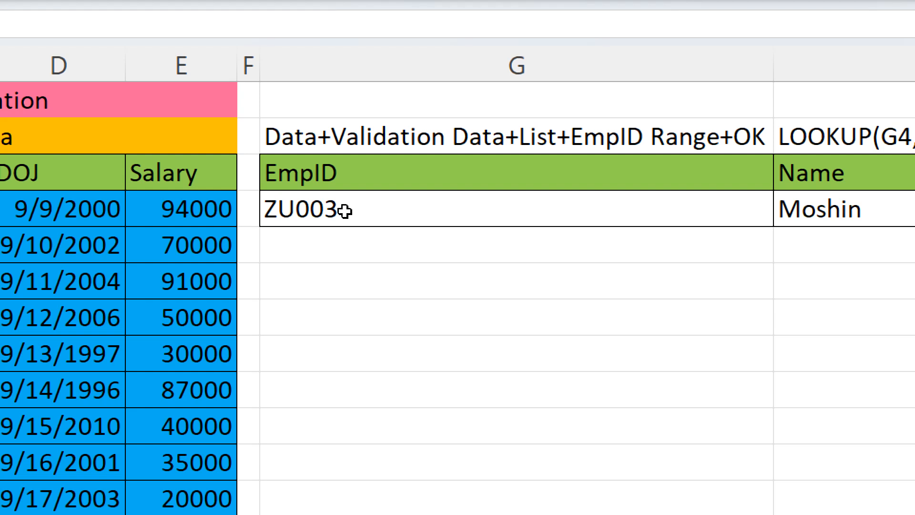
click(345, 210)
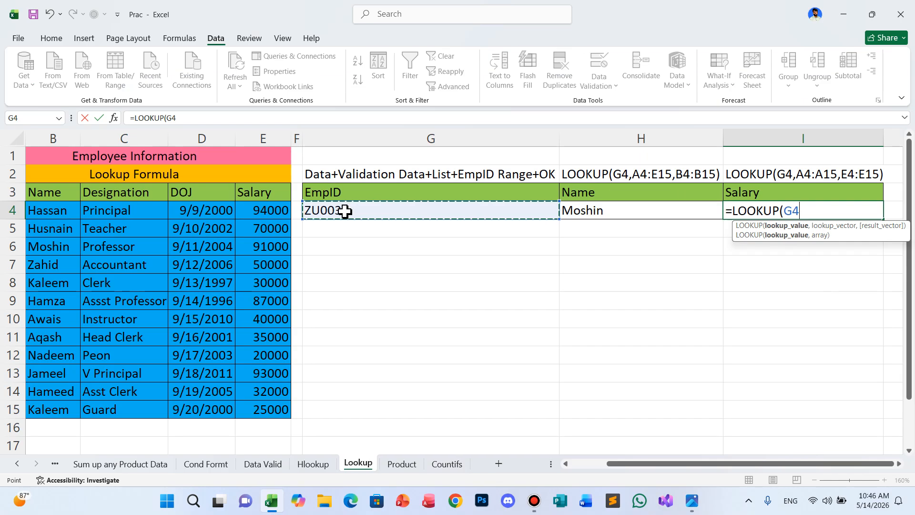
text(,)
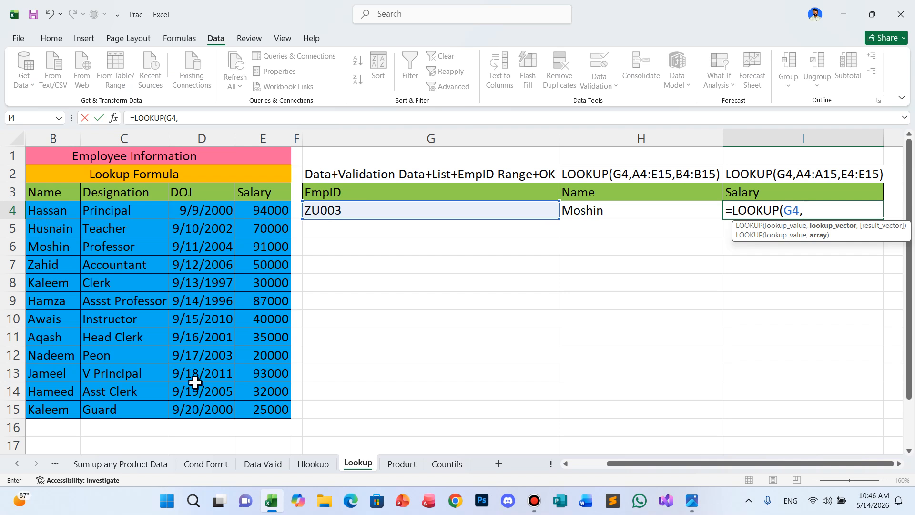
Step: Set the lookup vector of the Salary LOOKUP to the employee table range A4:E15
drag(636, 469, 568, 469)
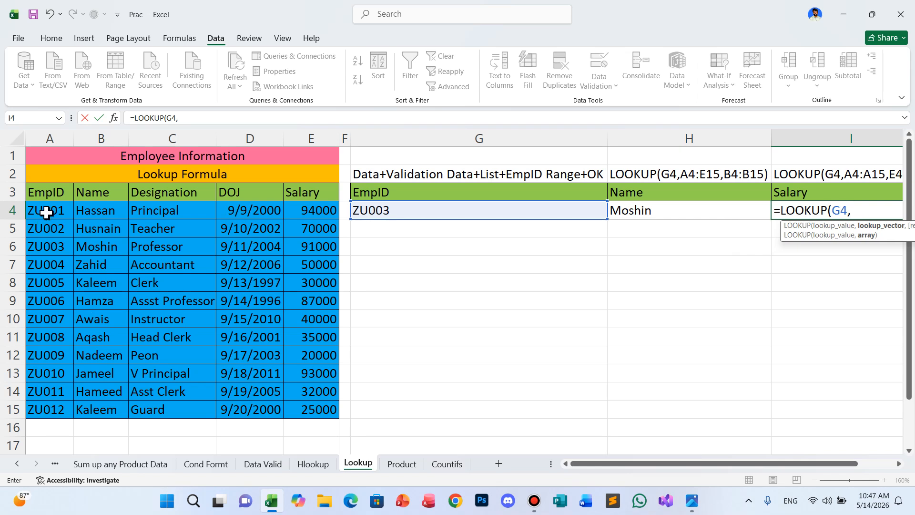
drag(47, 213, 296, 393)
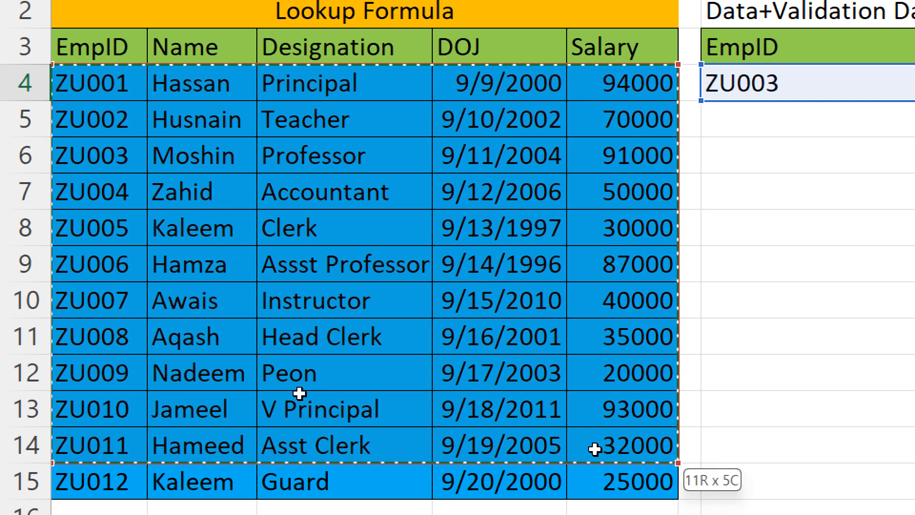
drag(595, 449, 619, 458)
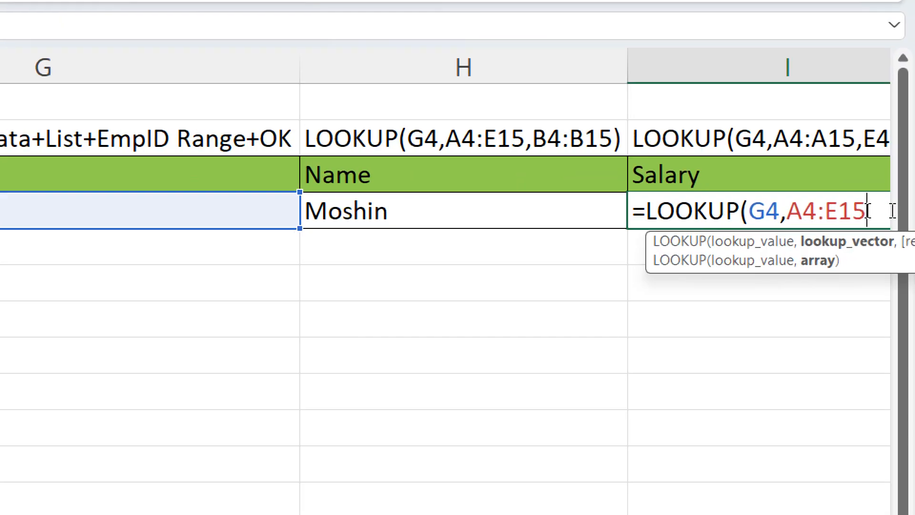
text(,)
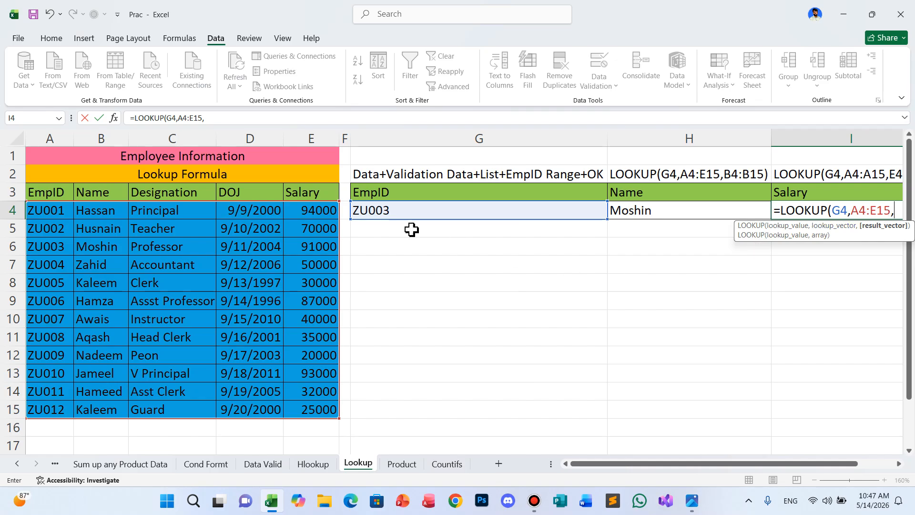
Step: Set the Salary LOOKUP's result vector to E4:E15 and enter the formula in I4
click(313, 208)
drag(312, 208, 318, 409)
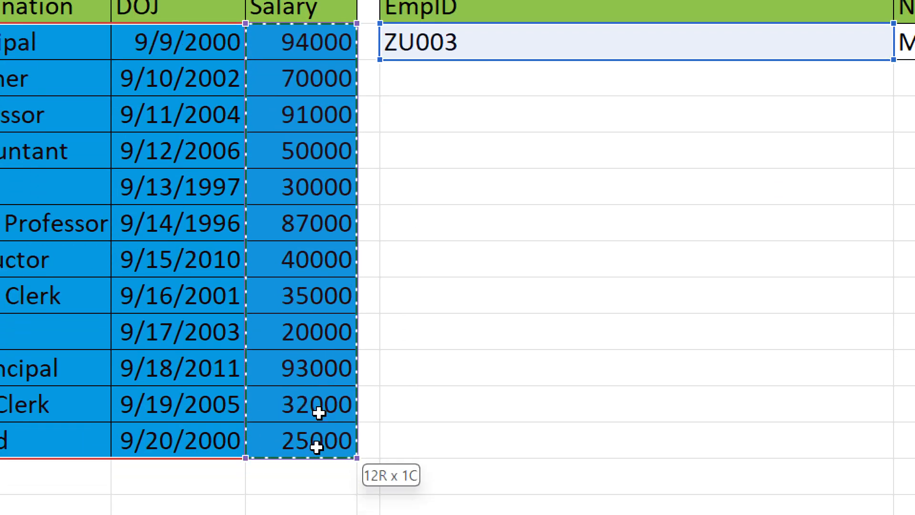
drag(317, 447, 317, 444)
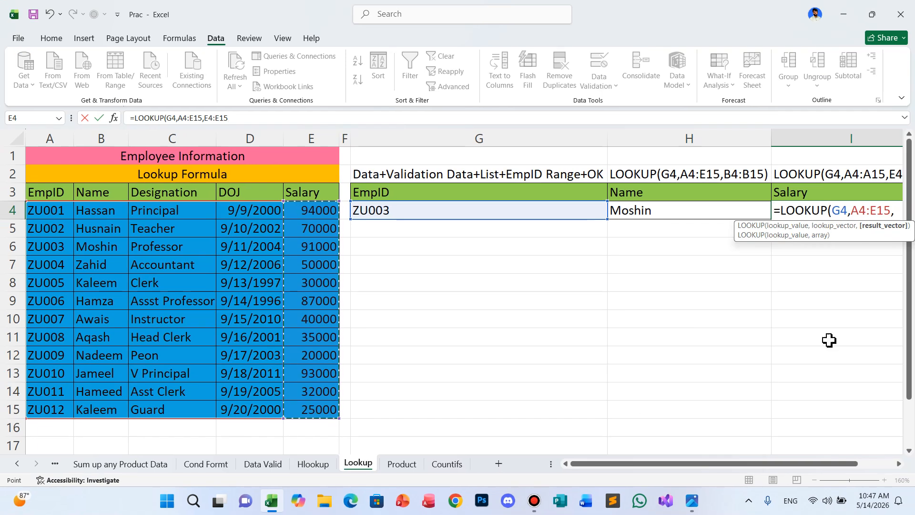
click(899, 212)
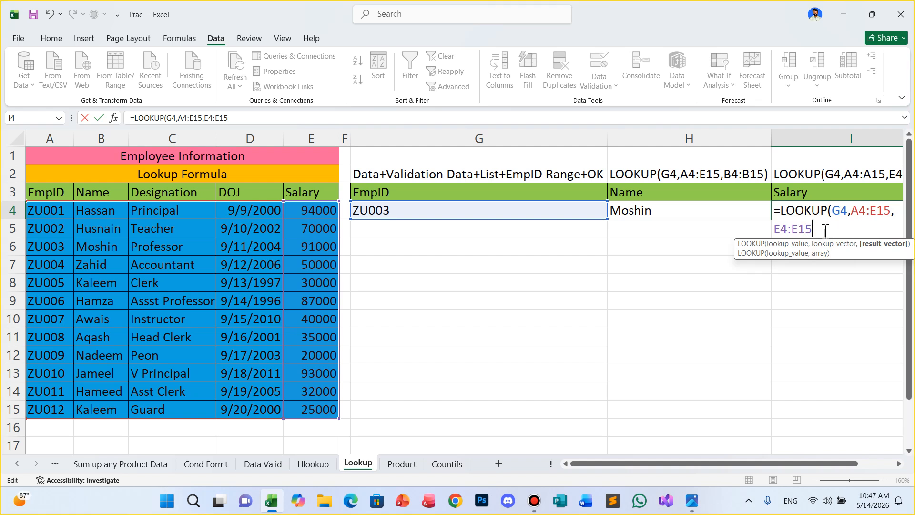
text())
key(Return)
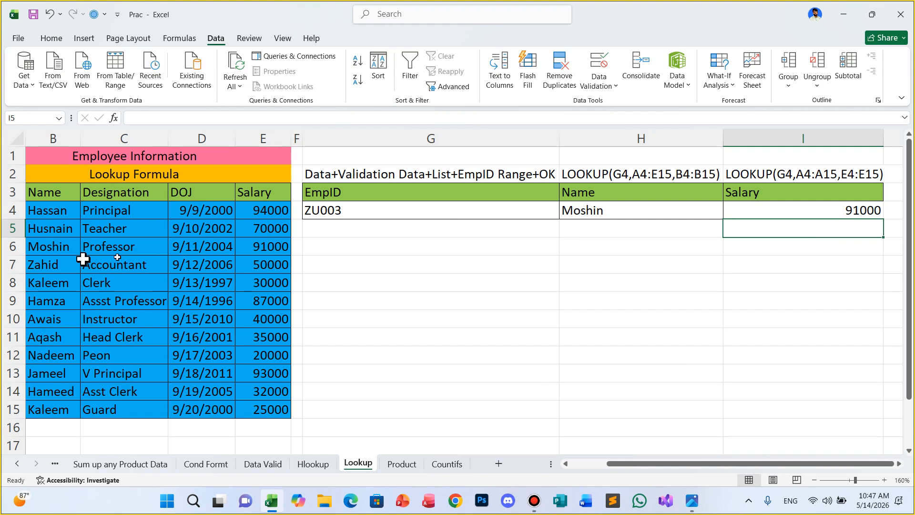
Step: Compare the looked-up name and salary with the entries for employee ZU003 in row 6 of the table
click(54, 247)
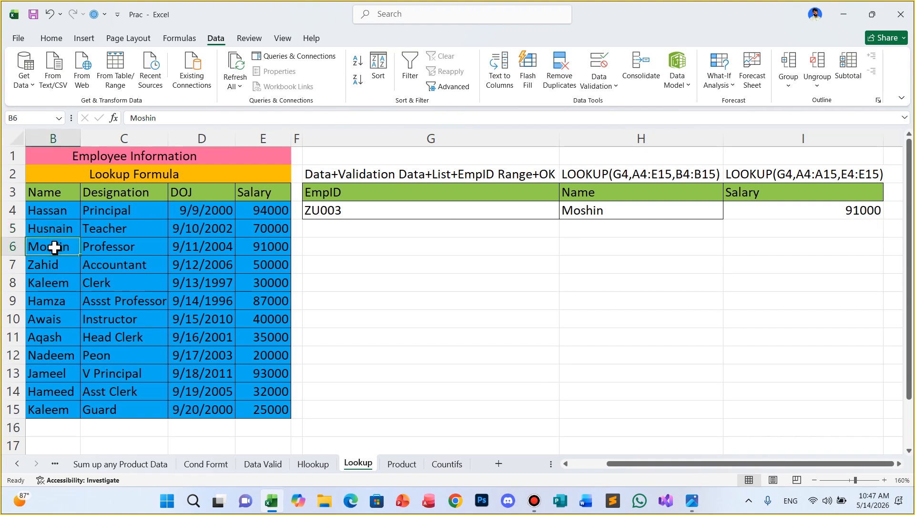
key(Right)
key(Right)
key(Right)
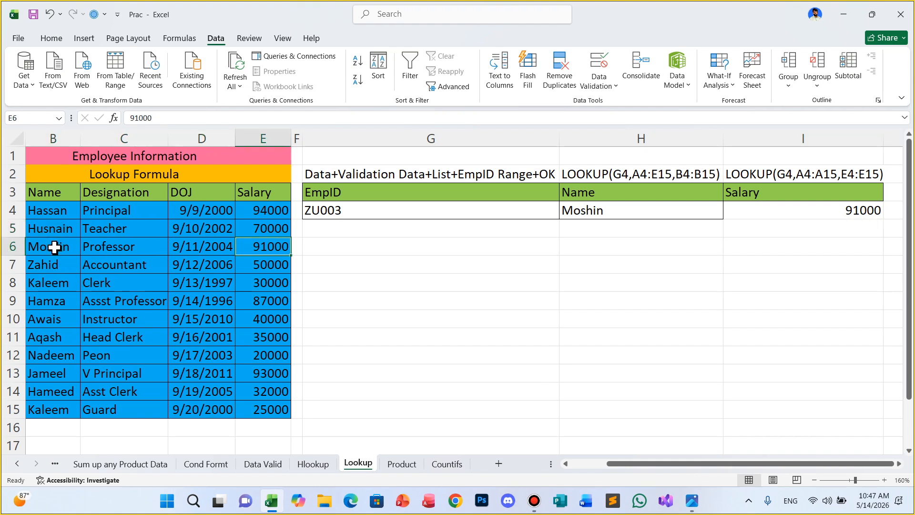
click(452, 284)
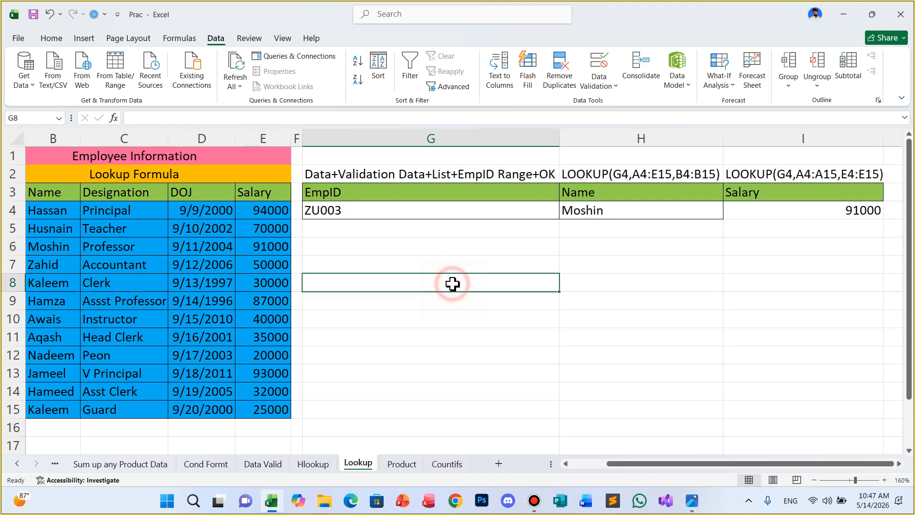
Step: On the Product sheet, start a formula in the AMOUNT cell of the LCD row
click(401, 465)
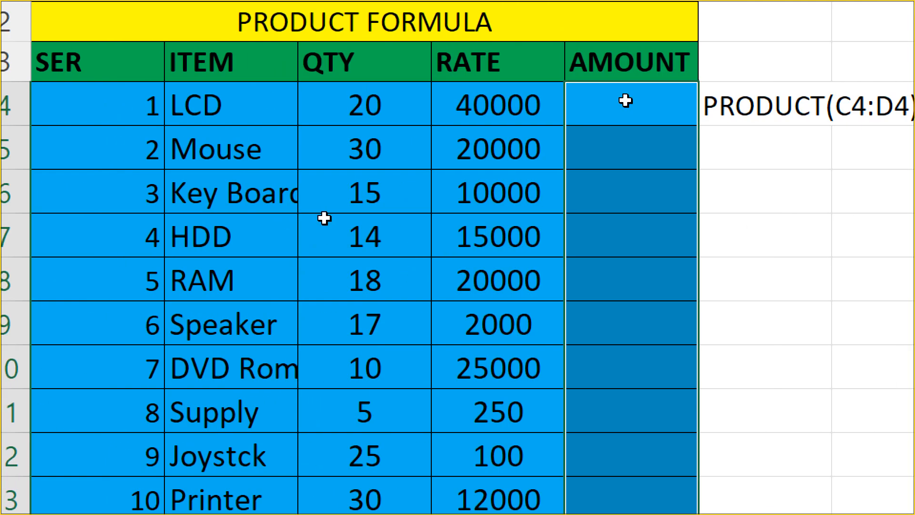
click(625, 100)
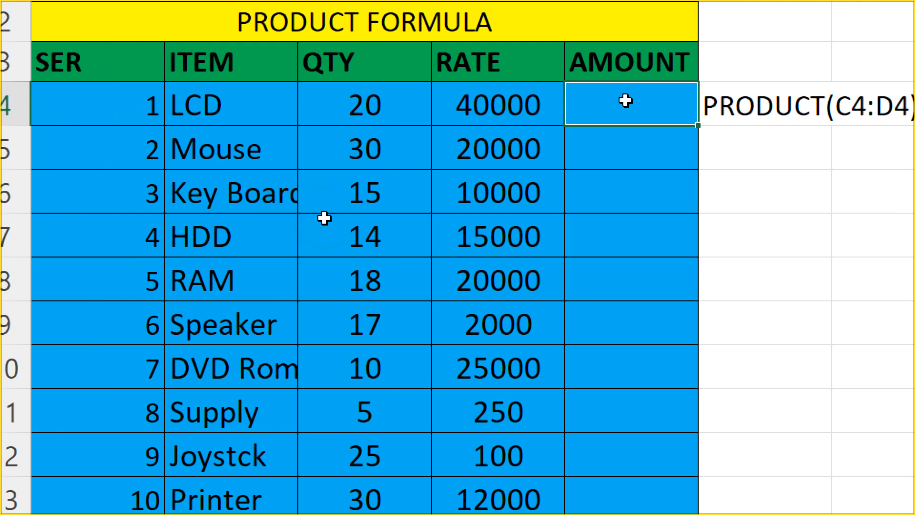
text(=P)
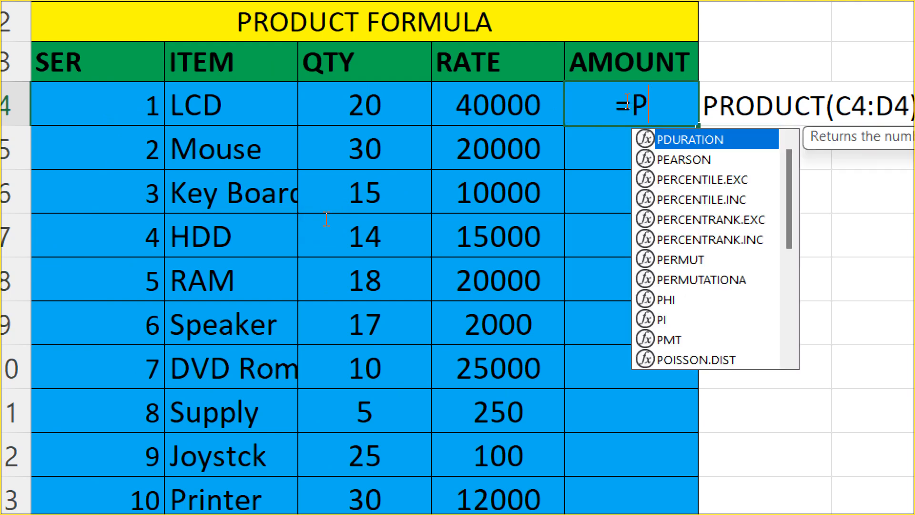
text(ro)
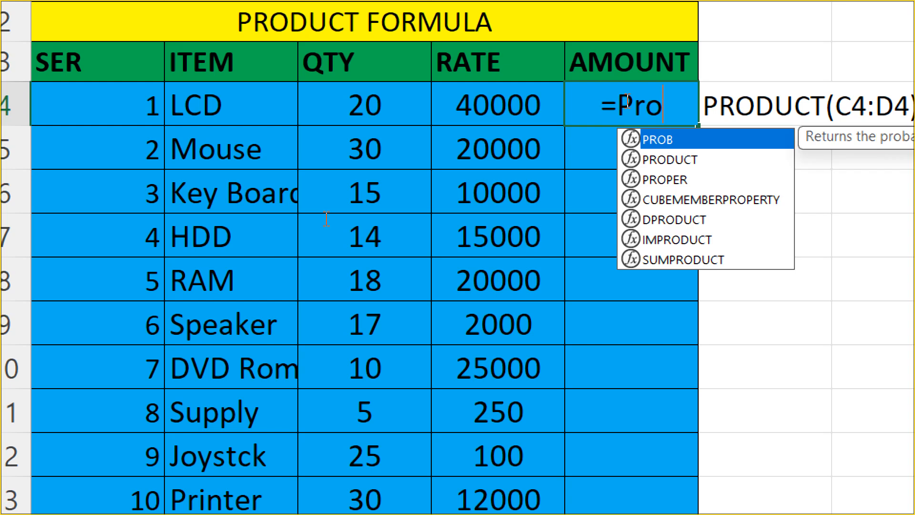
key(BackSpace)
key(BackSpace)
key(BackSpace)
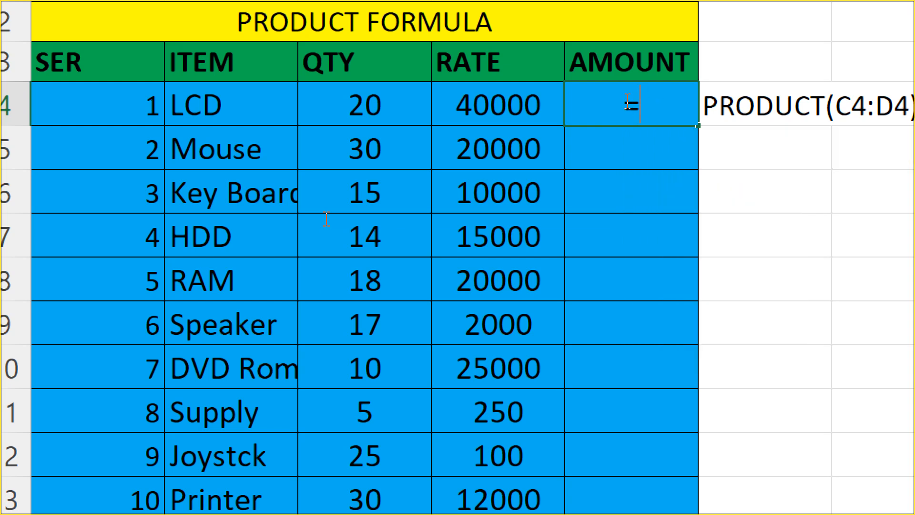
Step: Try to calculate the LCD amount in E4 by multiplying rate D4 by quantity C4, and undo the entry
click(506, 119)
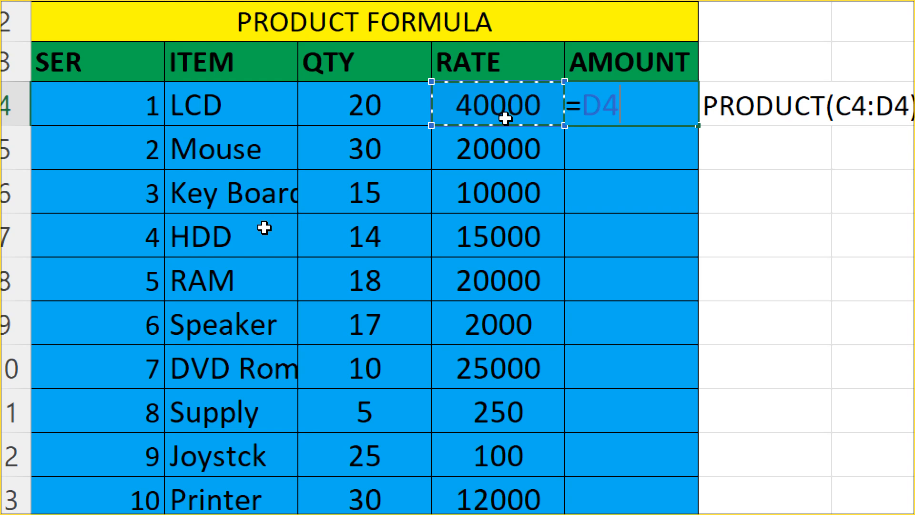
text(*)
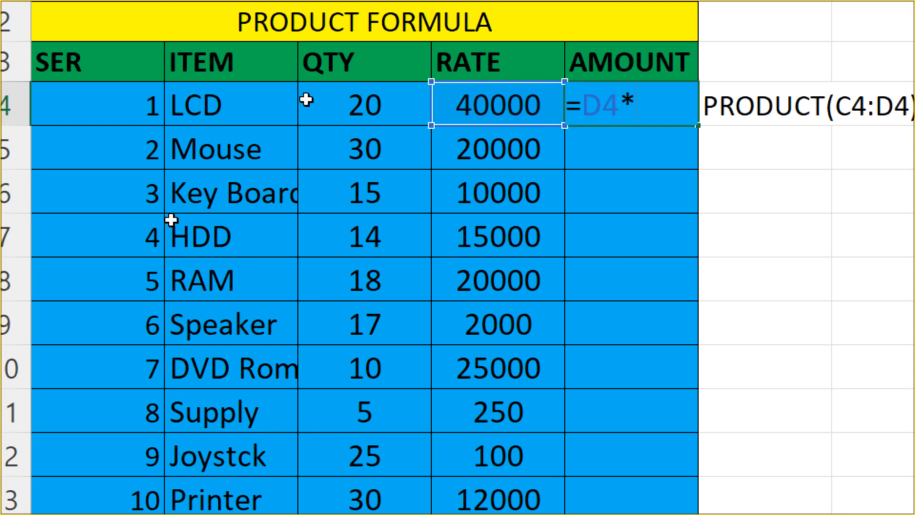
click(343, 101)
key(Return)
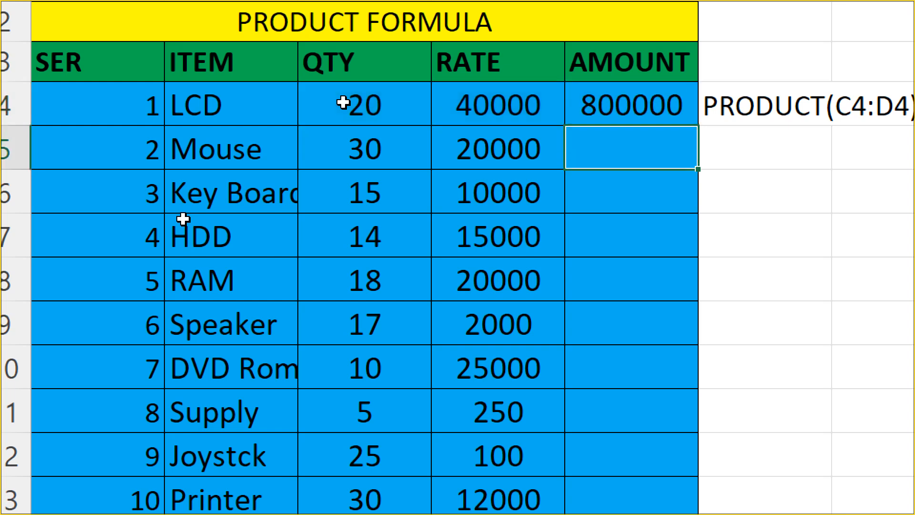
key(ctrl+z)
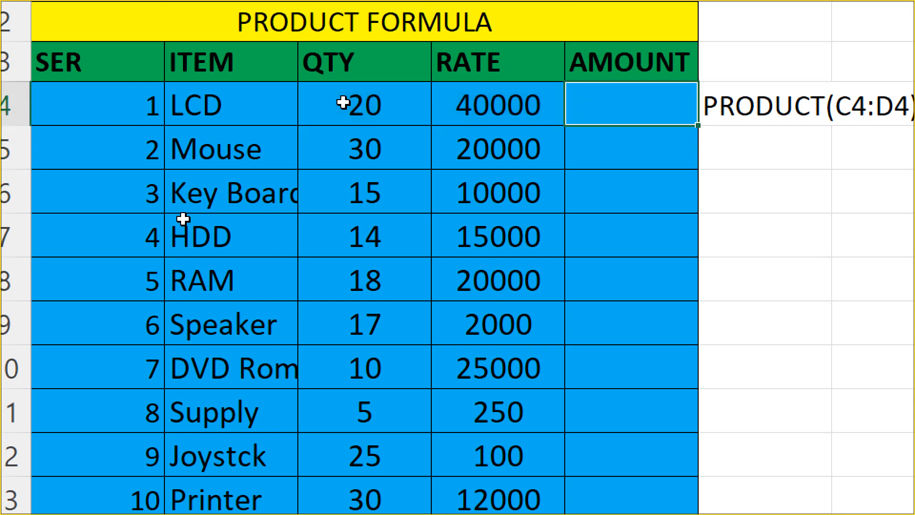
Step: Enter a PRODUCT formula over C4:D4 in the AMOUNT cell of the LCD row
text(=)
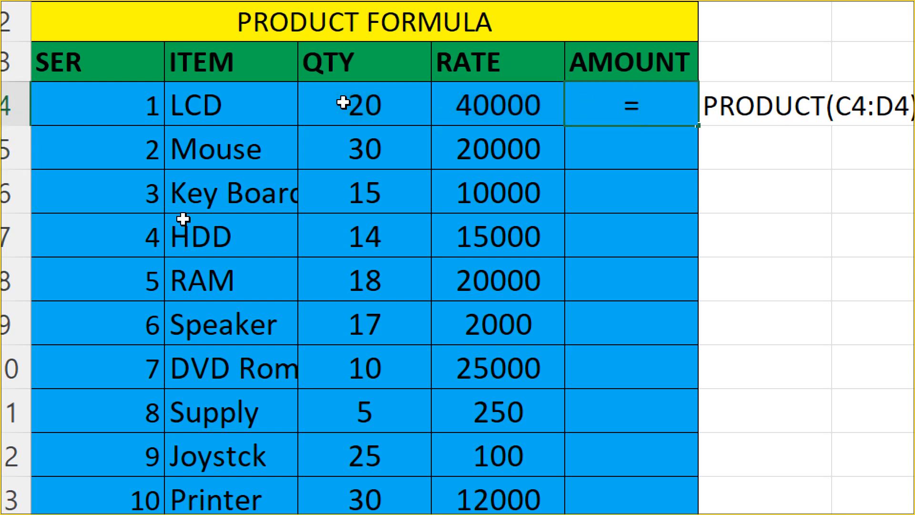
text(pro)
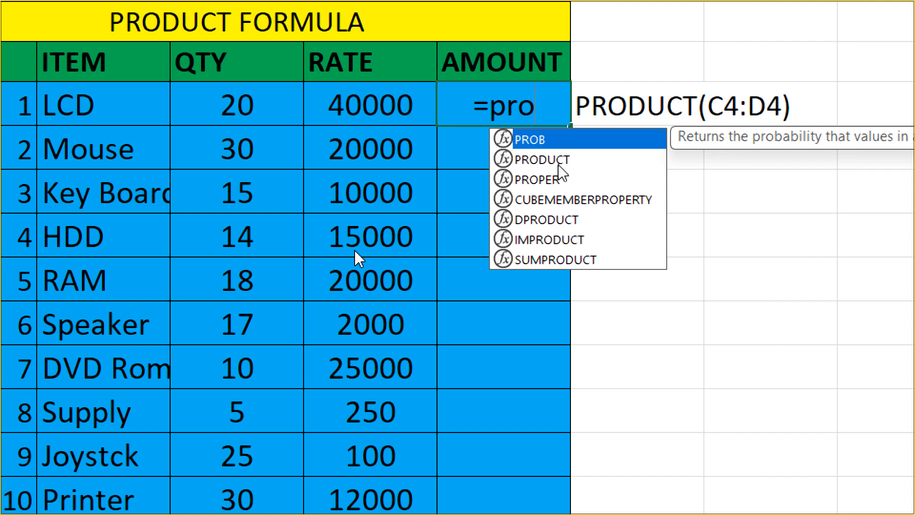
double_click(558, 160)
drag(244, 116, 405, 105)
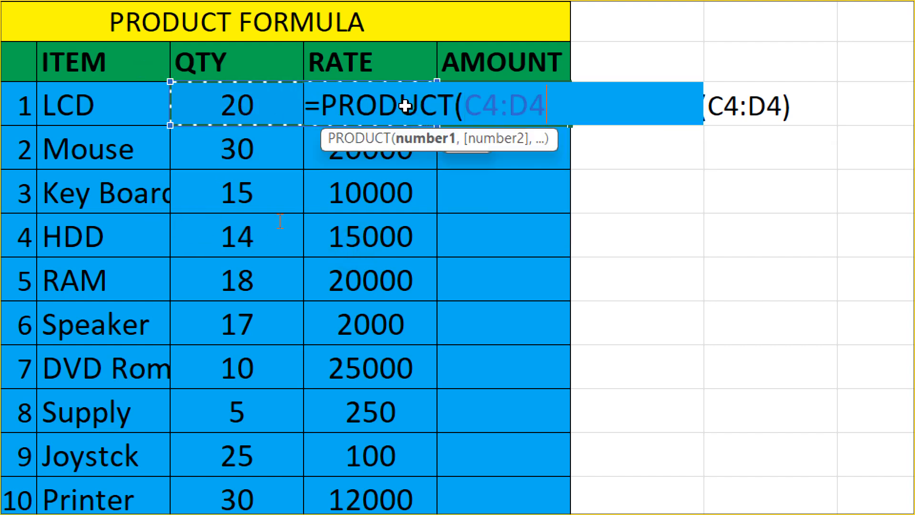
text())
key(Return)
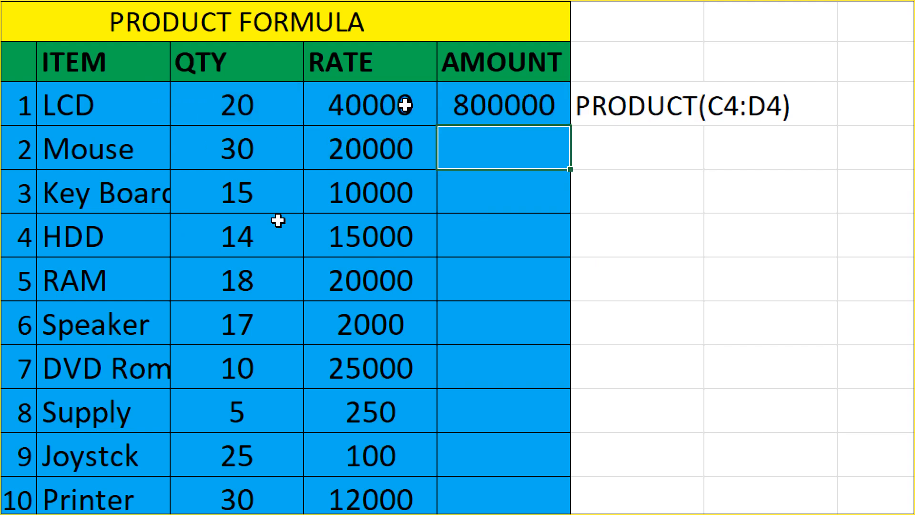
Step: Fill the PRODUCT formula from E4 down the AMOUNT column to the Printer row
click(507, 97)
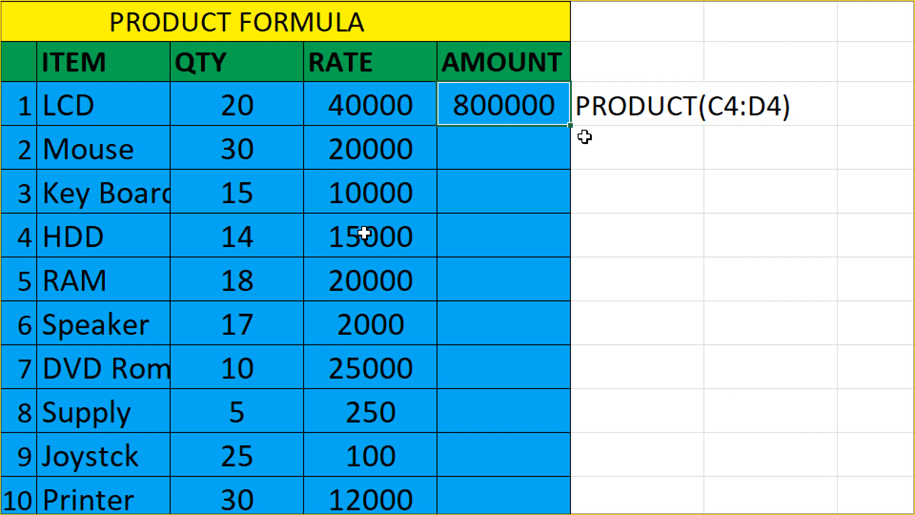
drag(570, 126, 486, 73)
scroll(402, 269, up, 2)
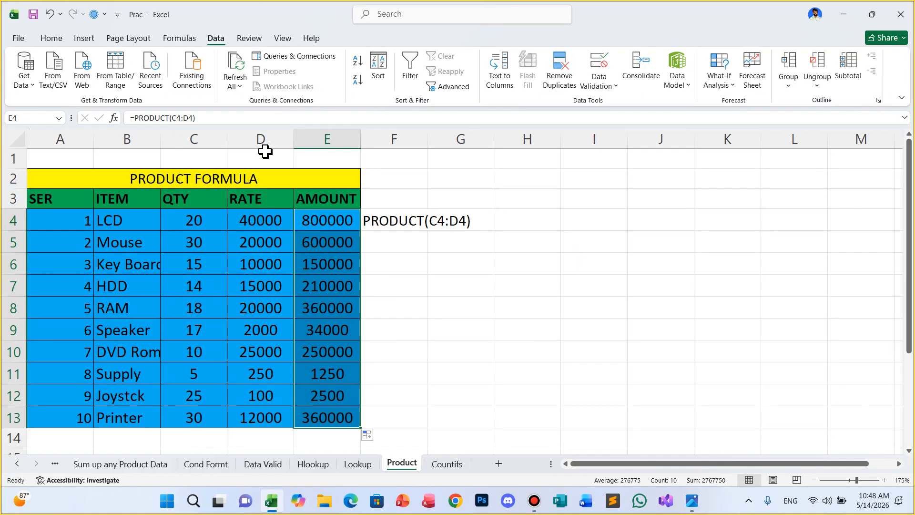
Step: On the Countifs sheet, start a COUNTIFS formula in E4 with gender range B3:B14 and criterion B3
click(448, 468)
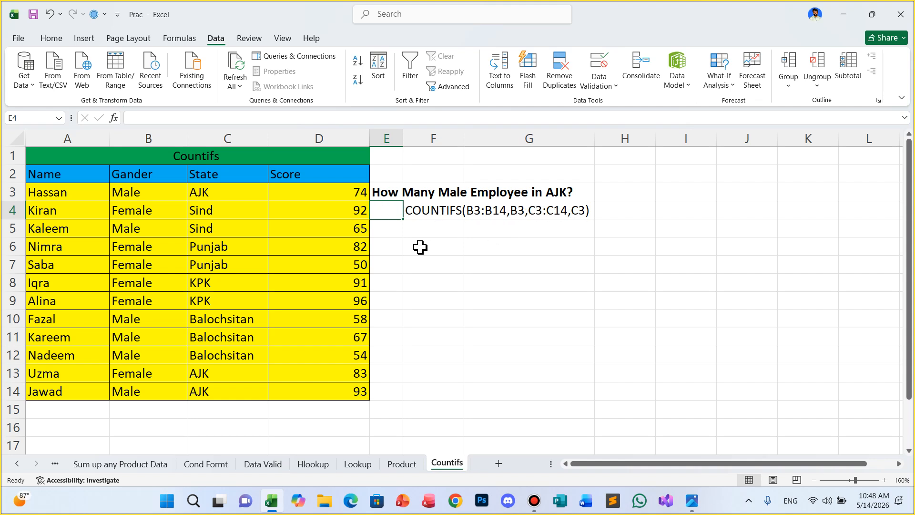
text(=)
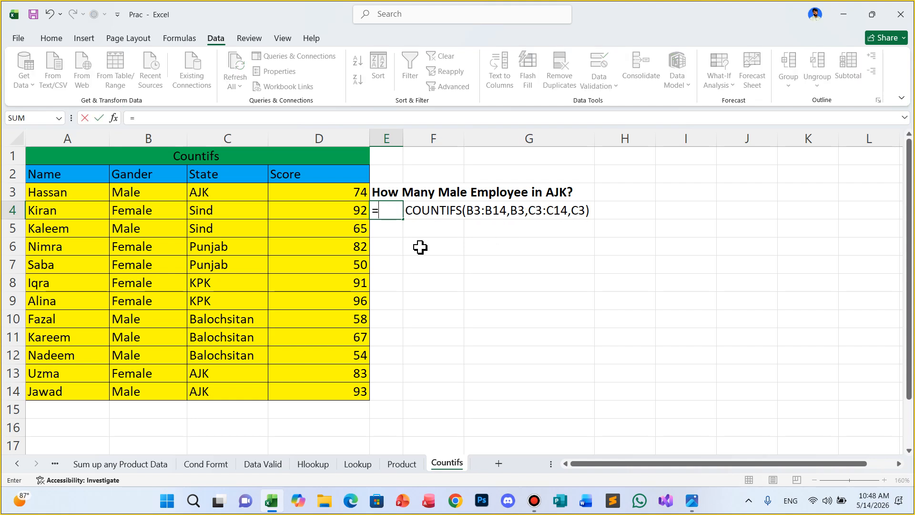
text(count)
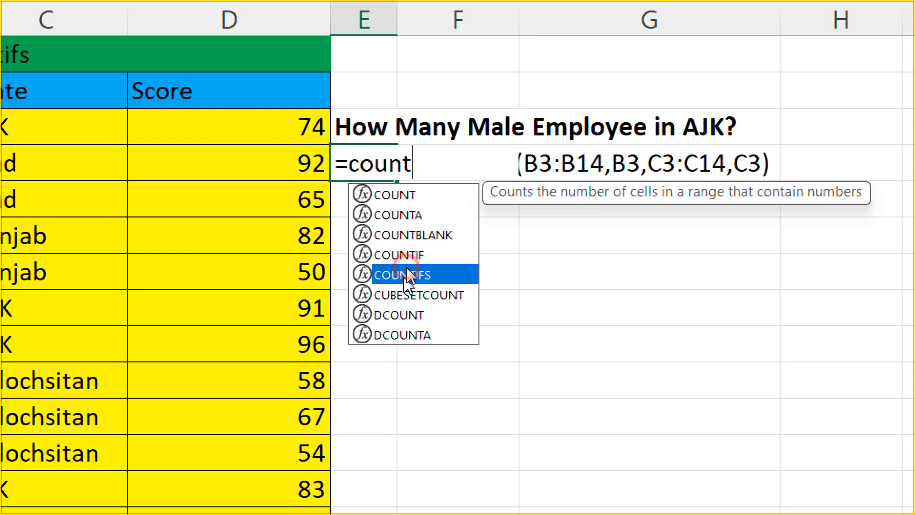
double_click(406, 274)
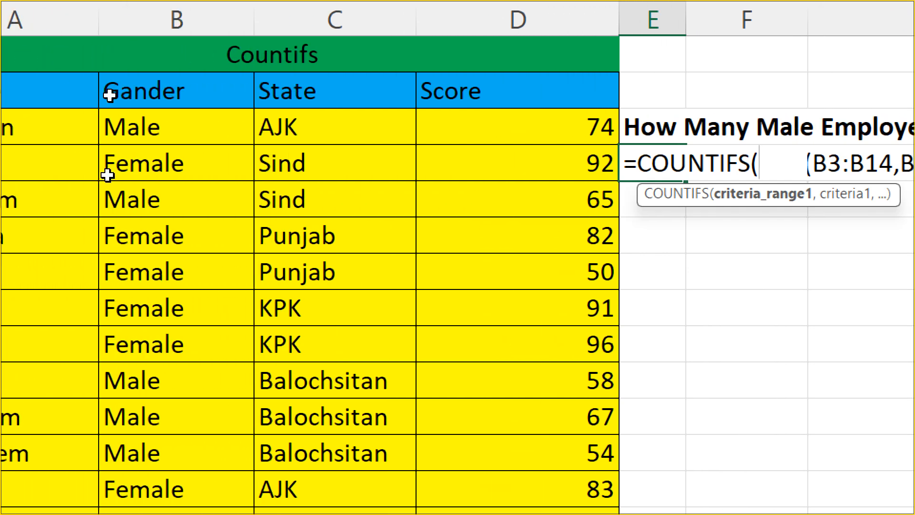
drag(157, 124, 148, 514)
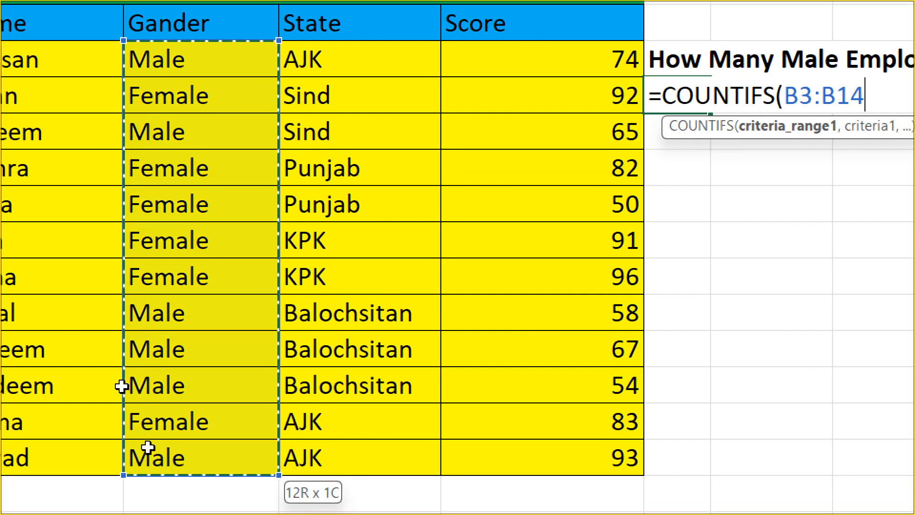
text(,)
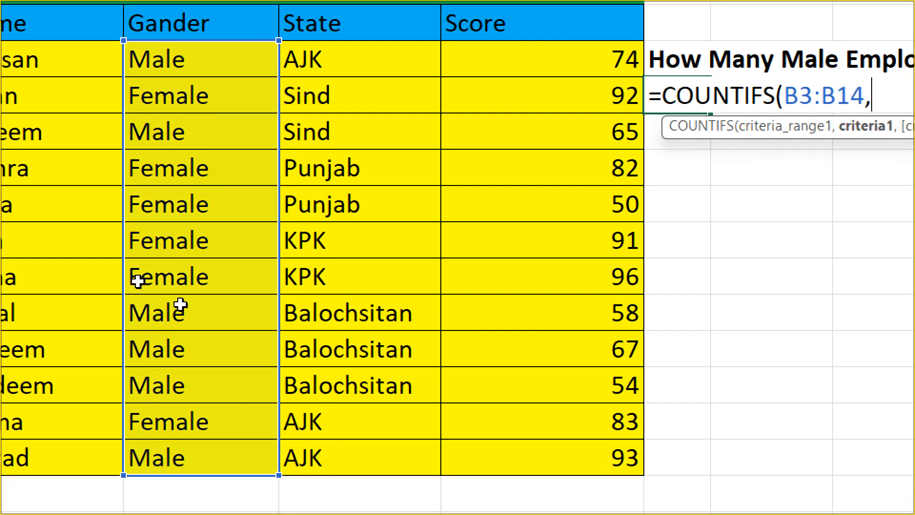
click(173, 72)
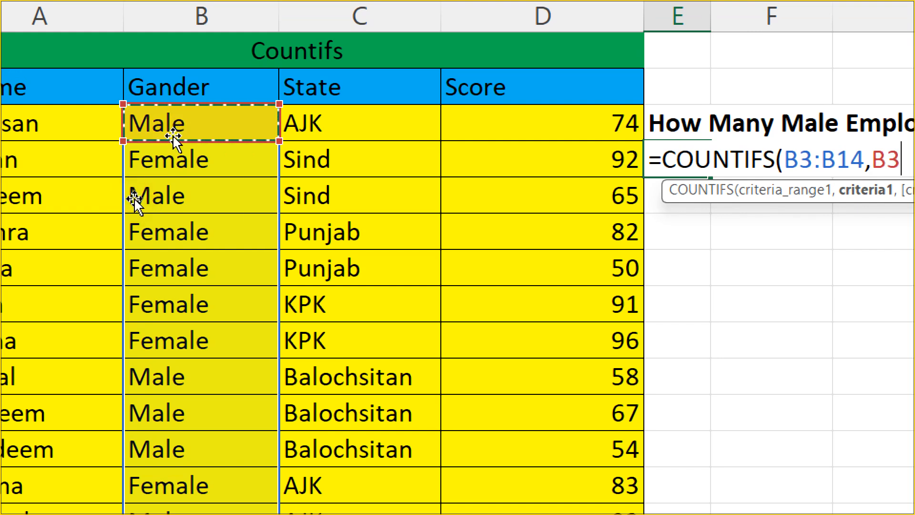
text(,)
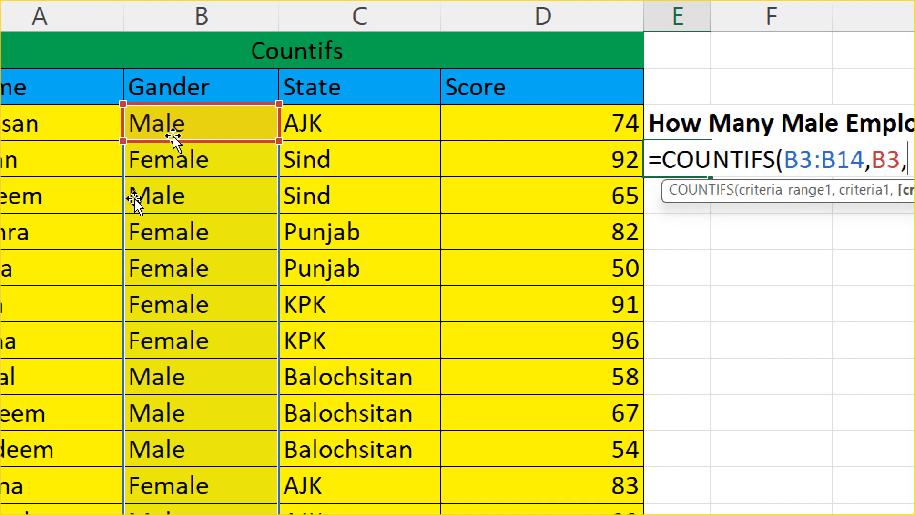
Step: Add state range C3:C14 with criterion C3 to the COUNTIFS and enter the formula in E4
drag(333, 120, 285, 511)
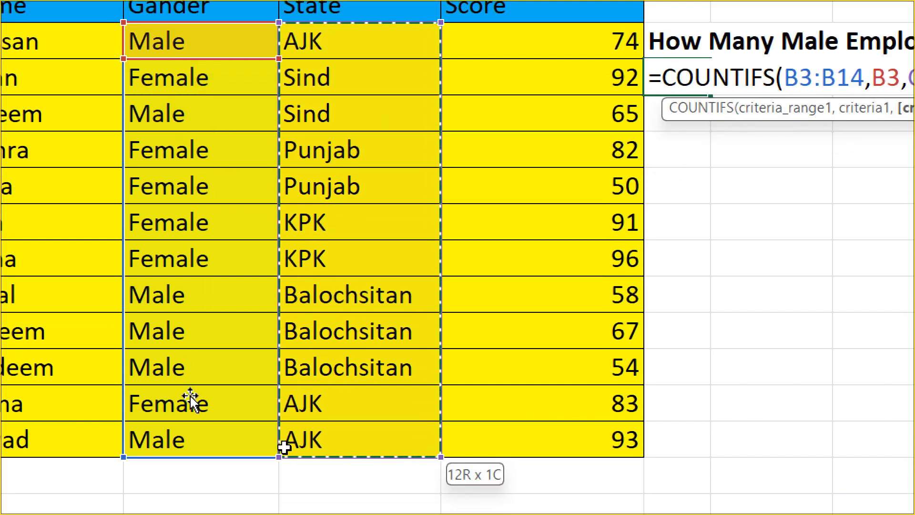
drag(285, 447, 285, 443)
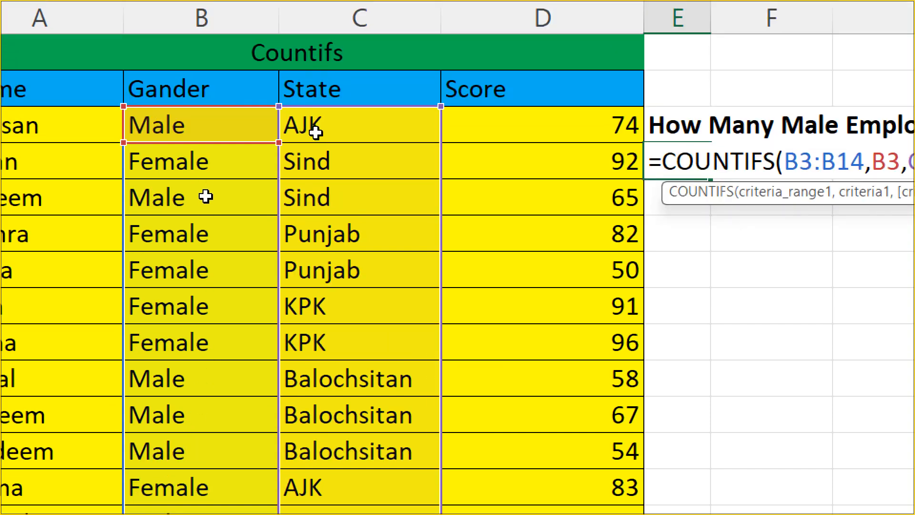
click(315, 133)
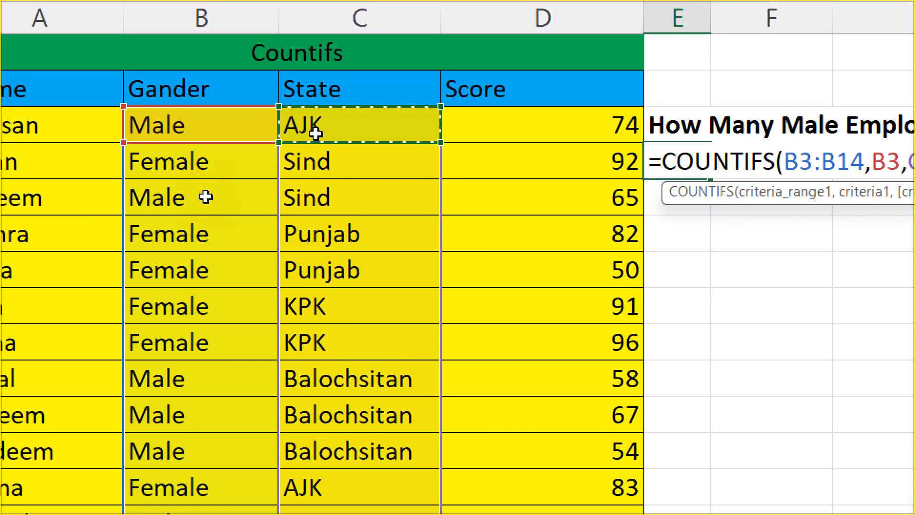
text())
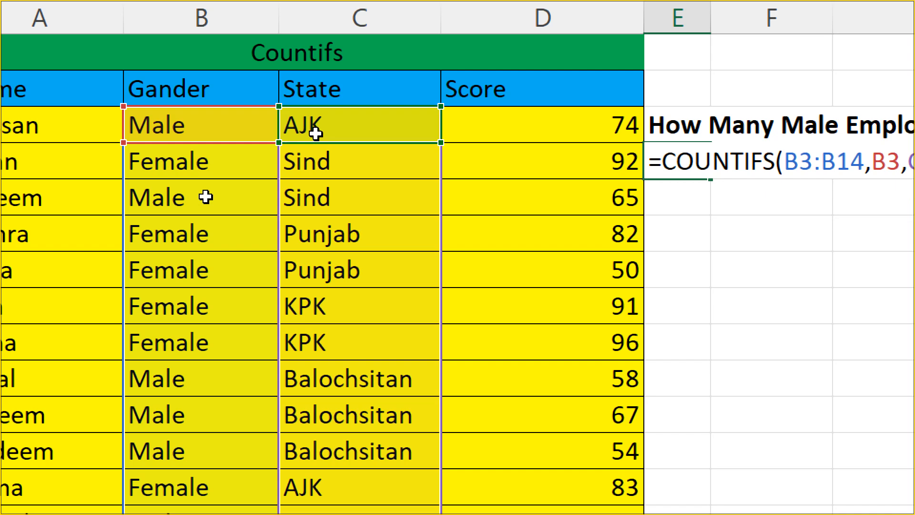
key(Return)
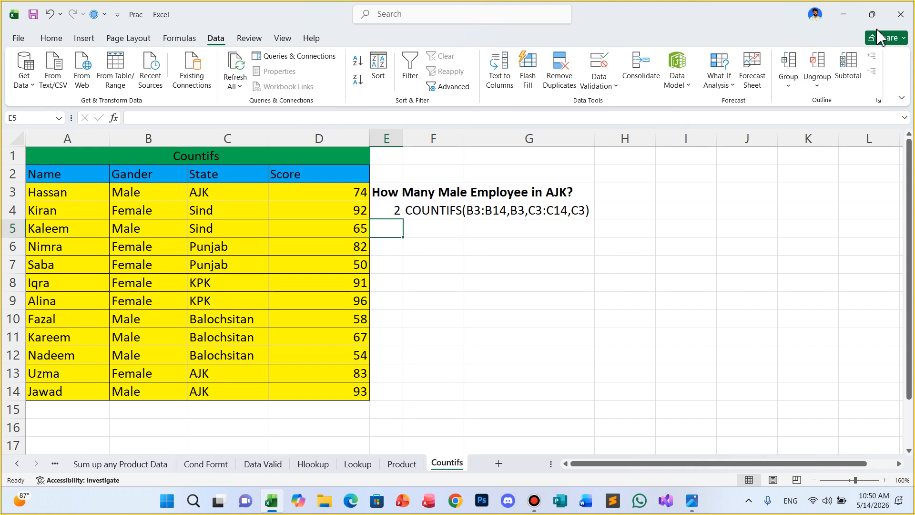
click(844, 13)
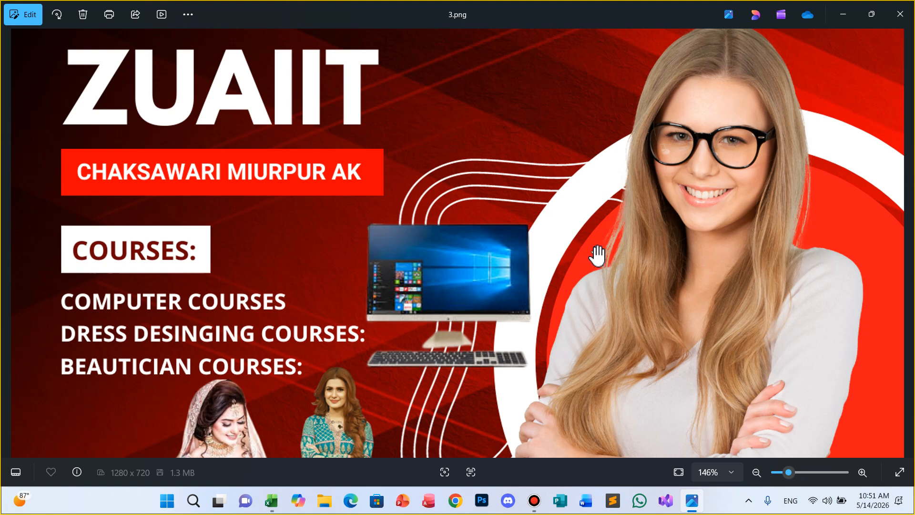
mouse_move(538, 8)
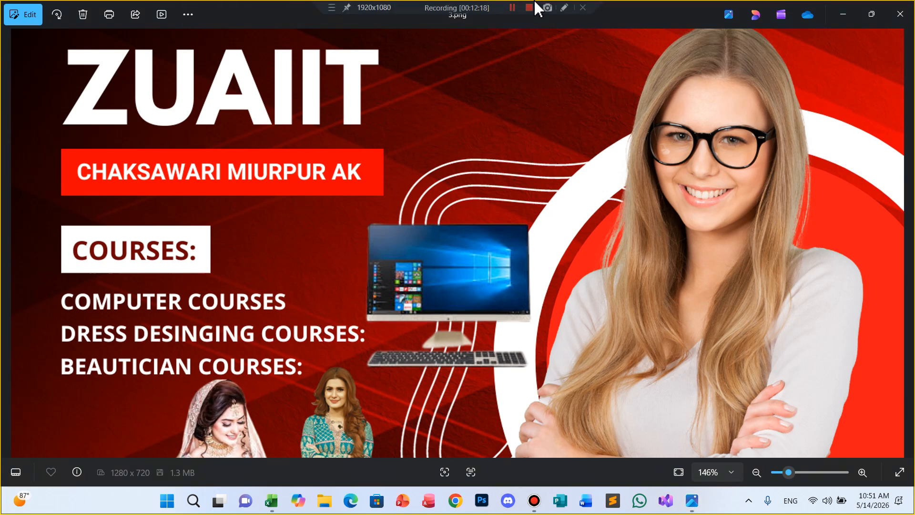